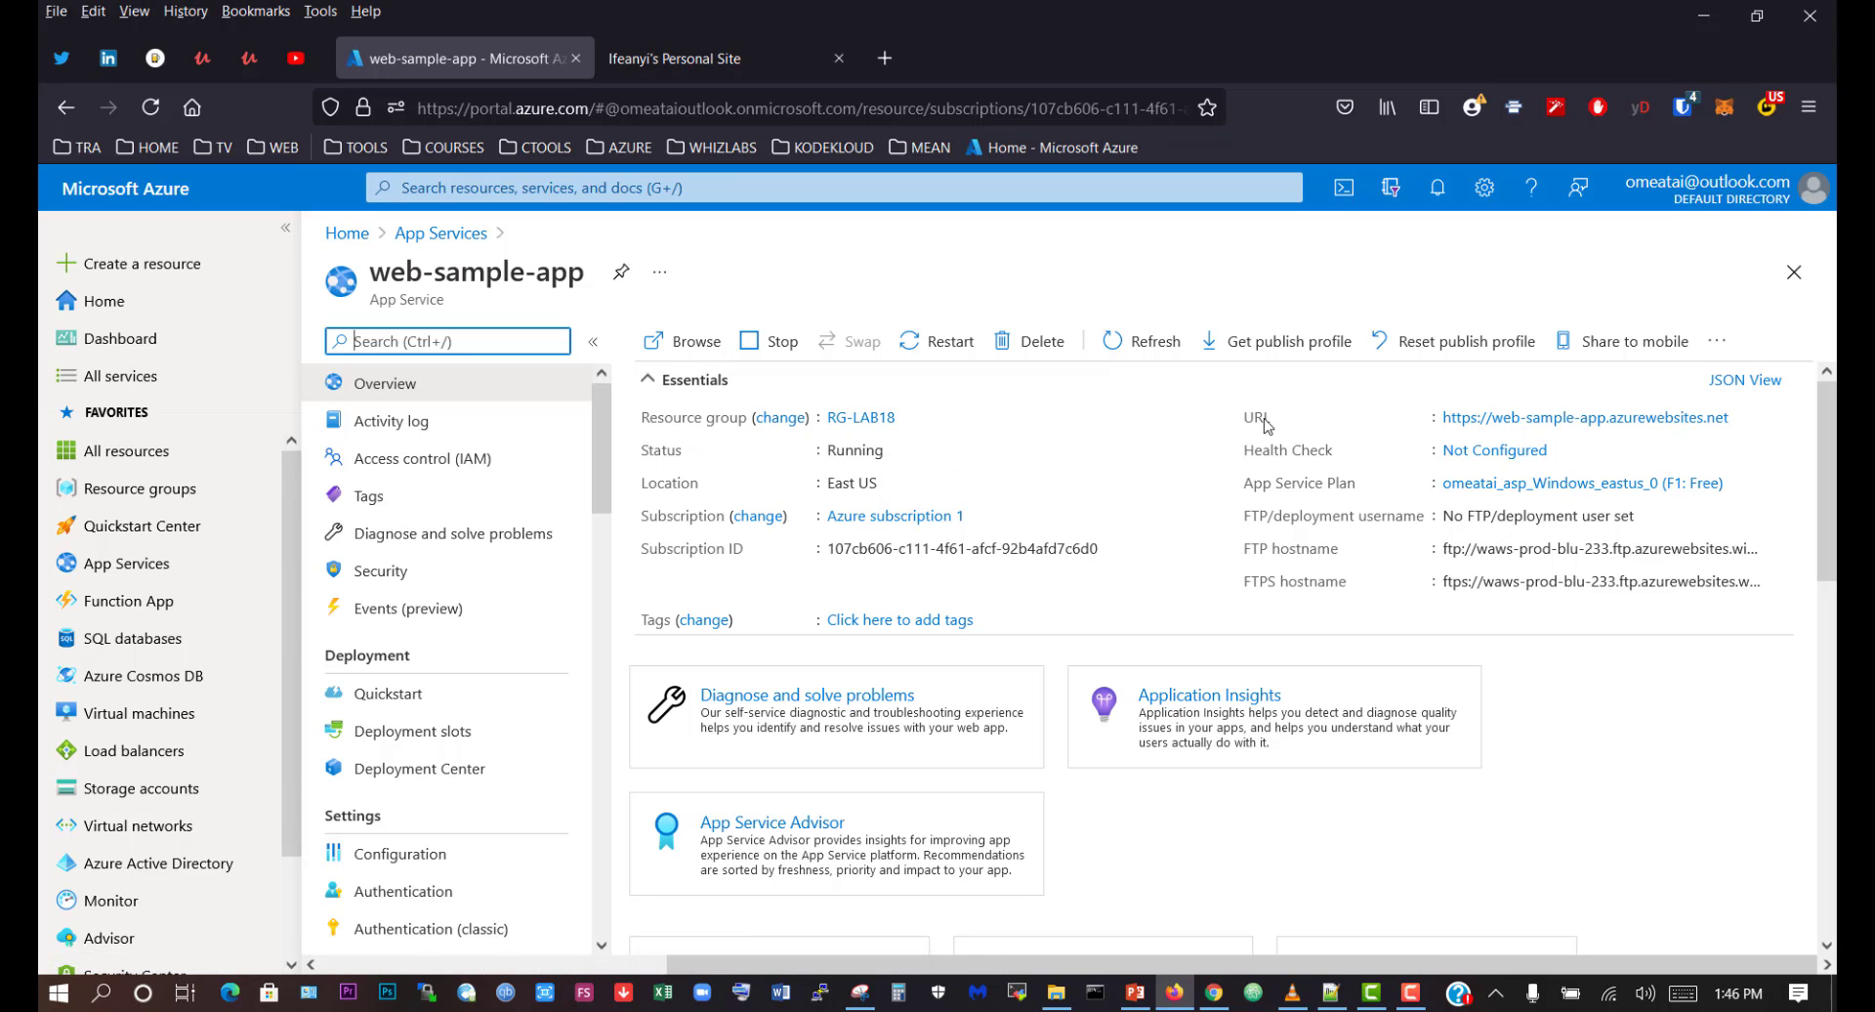
# - View the live site at web-sample-app's URL and its My Hobbies page, and return to the app's overview in the portal
pyautogui.click(1486, 418)
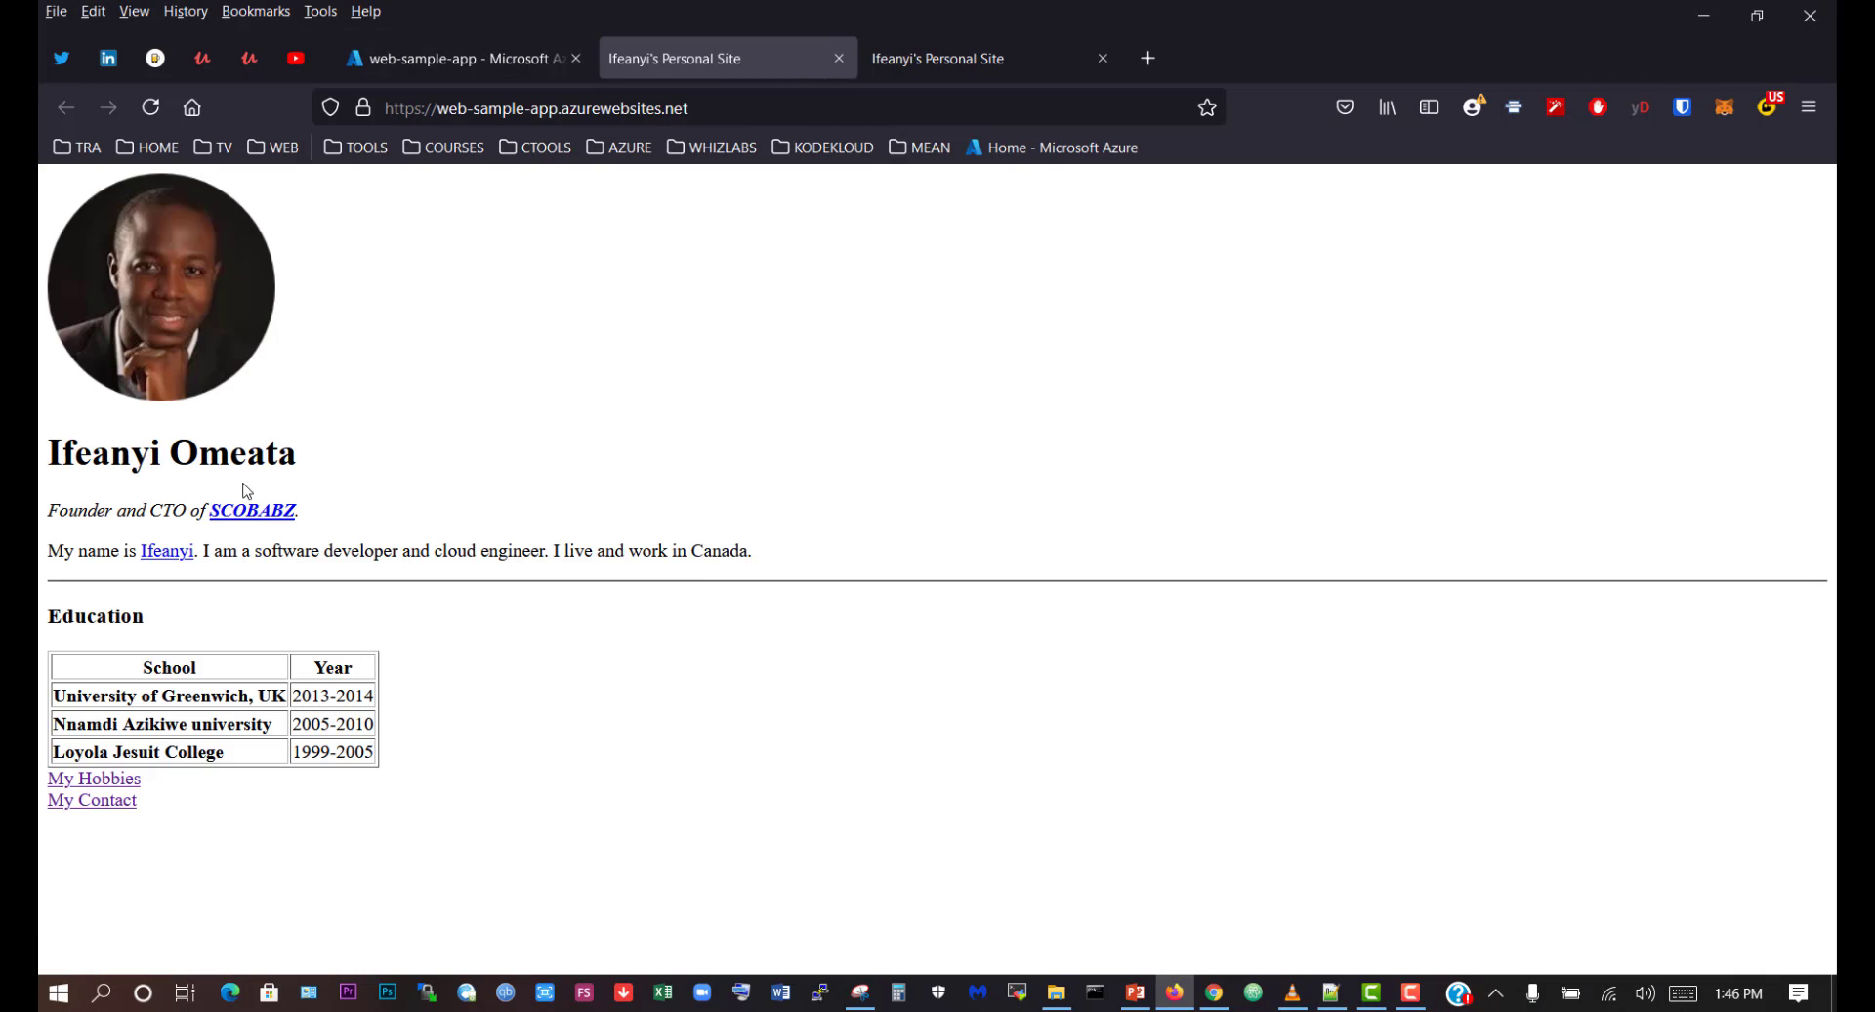
pyautogui.click(100, 778)
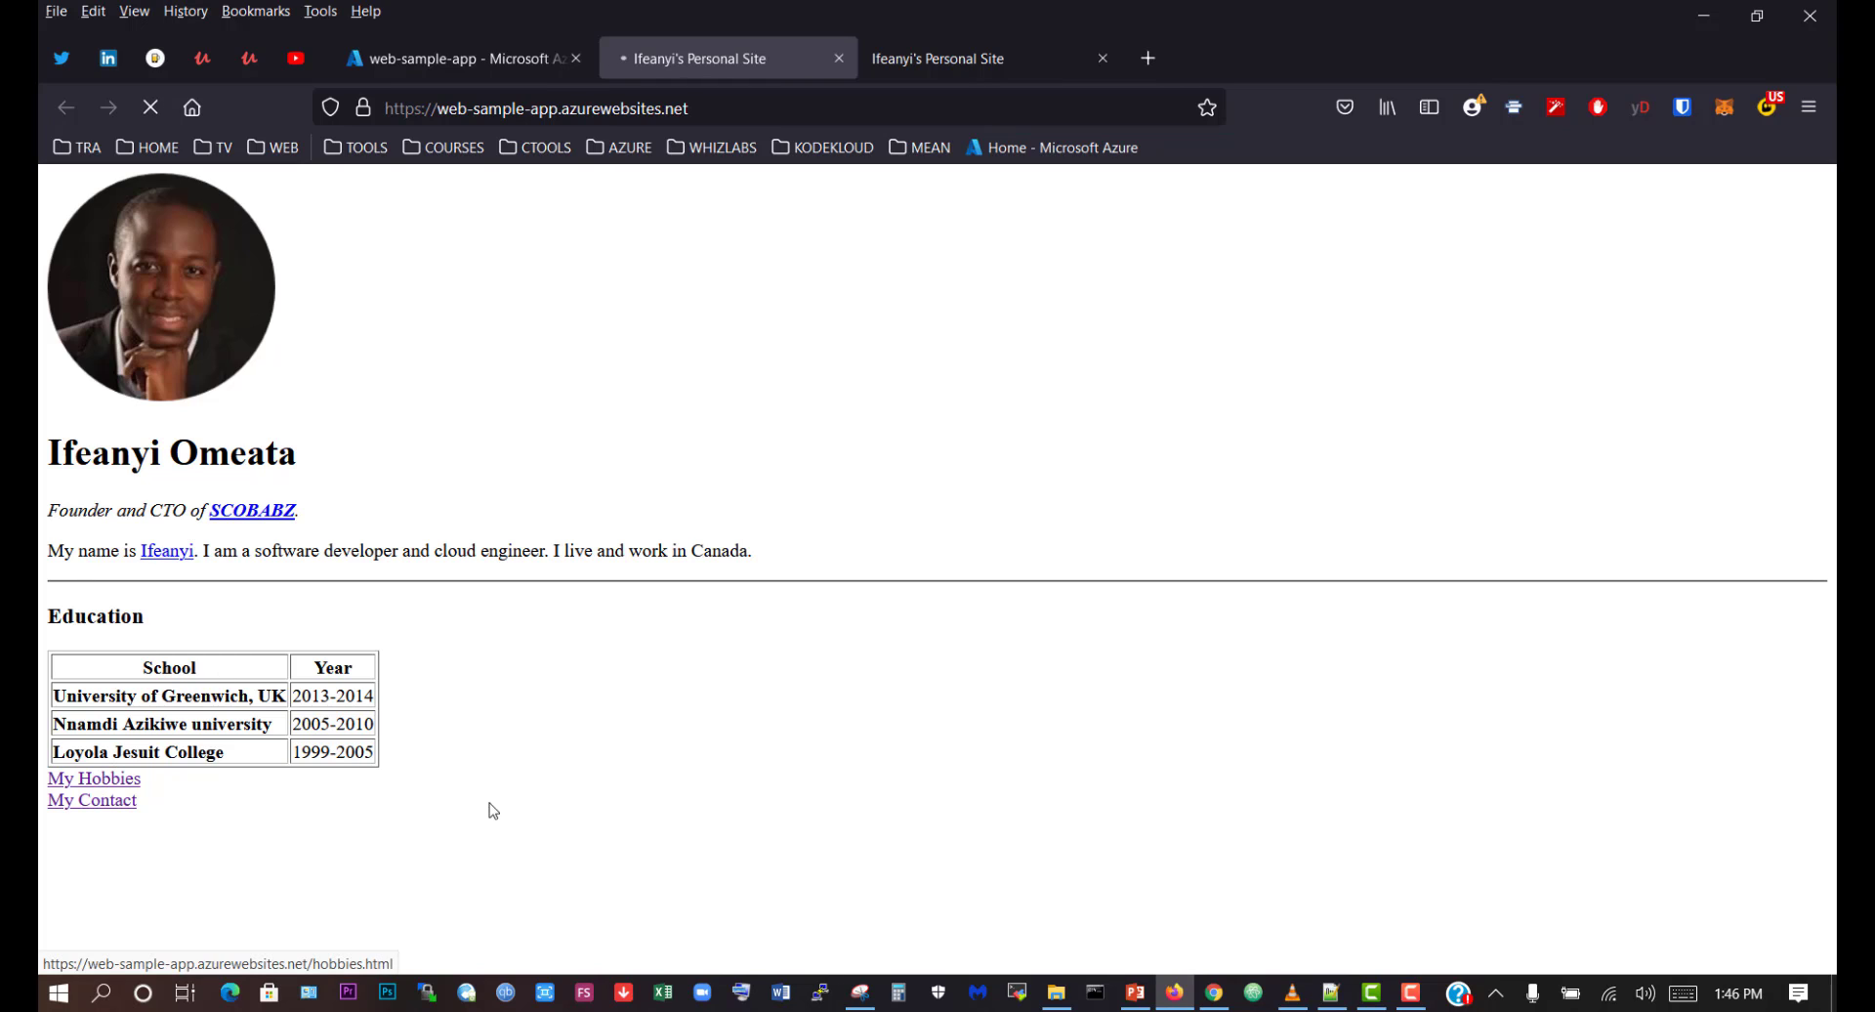
pyautogui.click(66, 107)
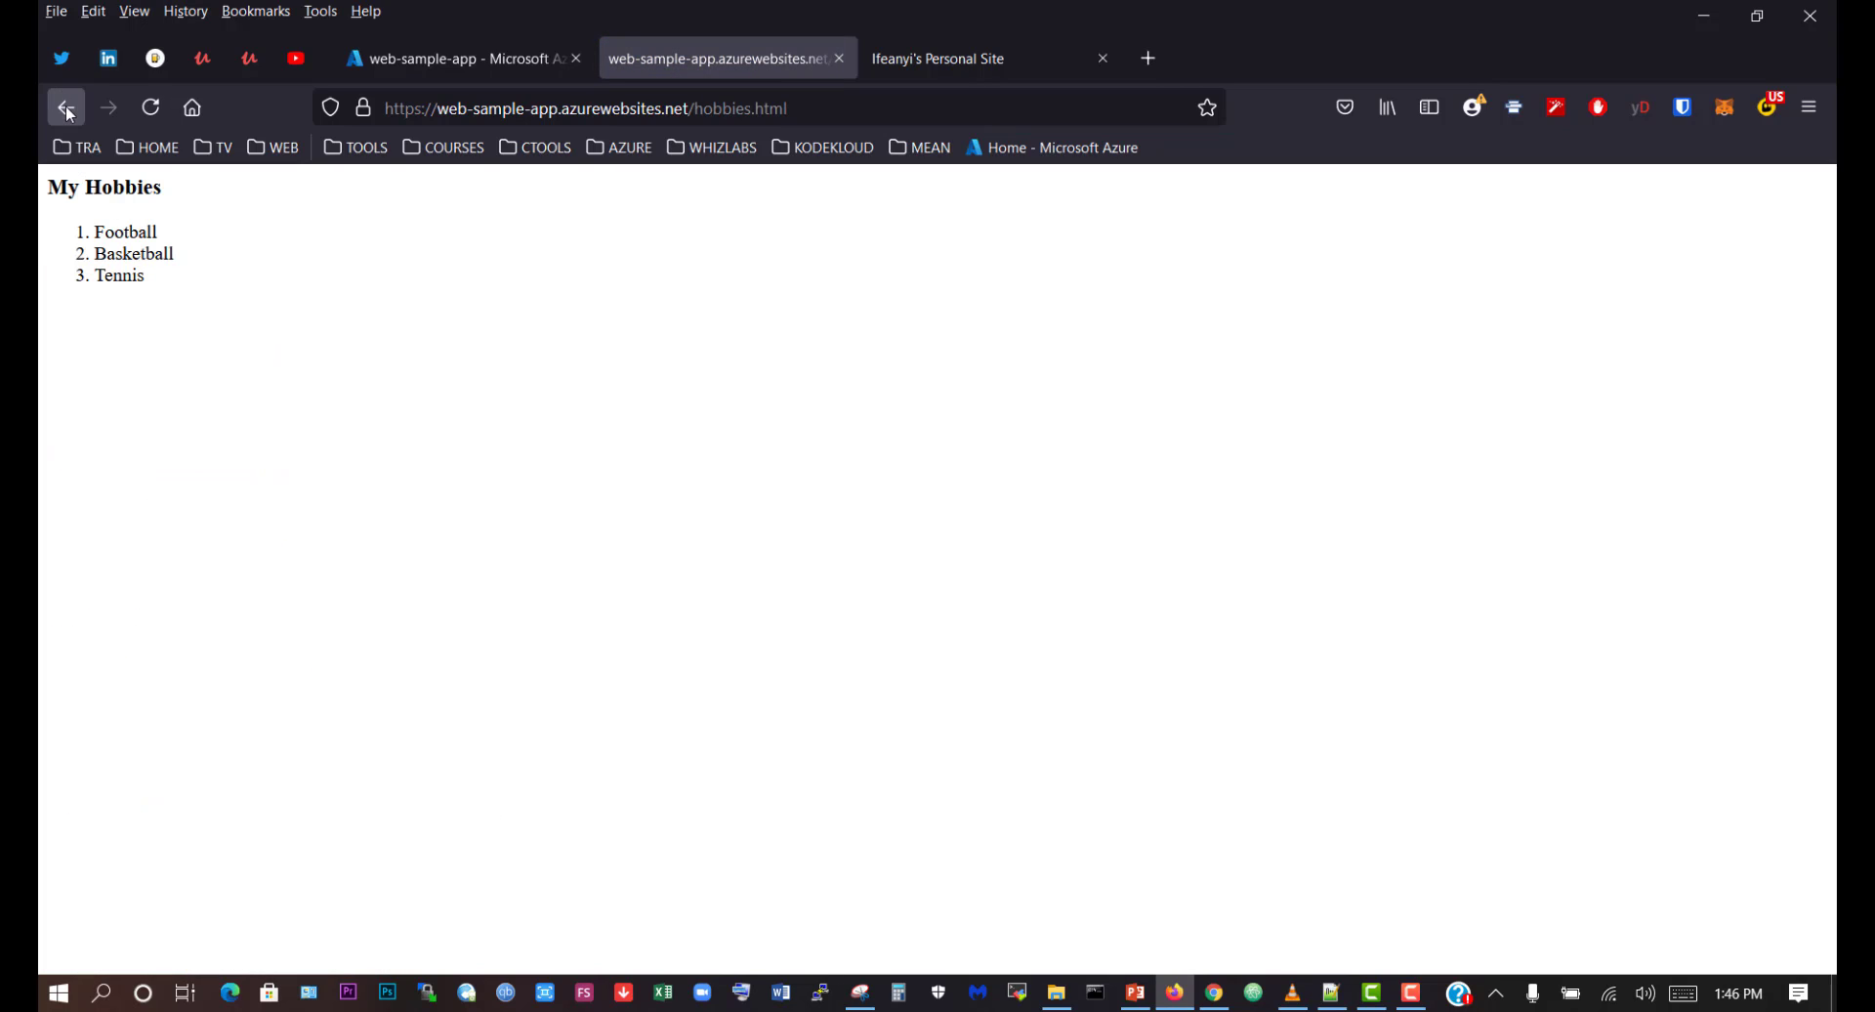
pyautogui.click(453, 50)
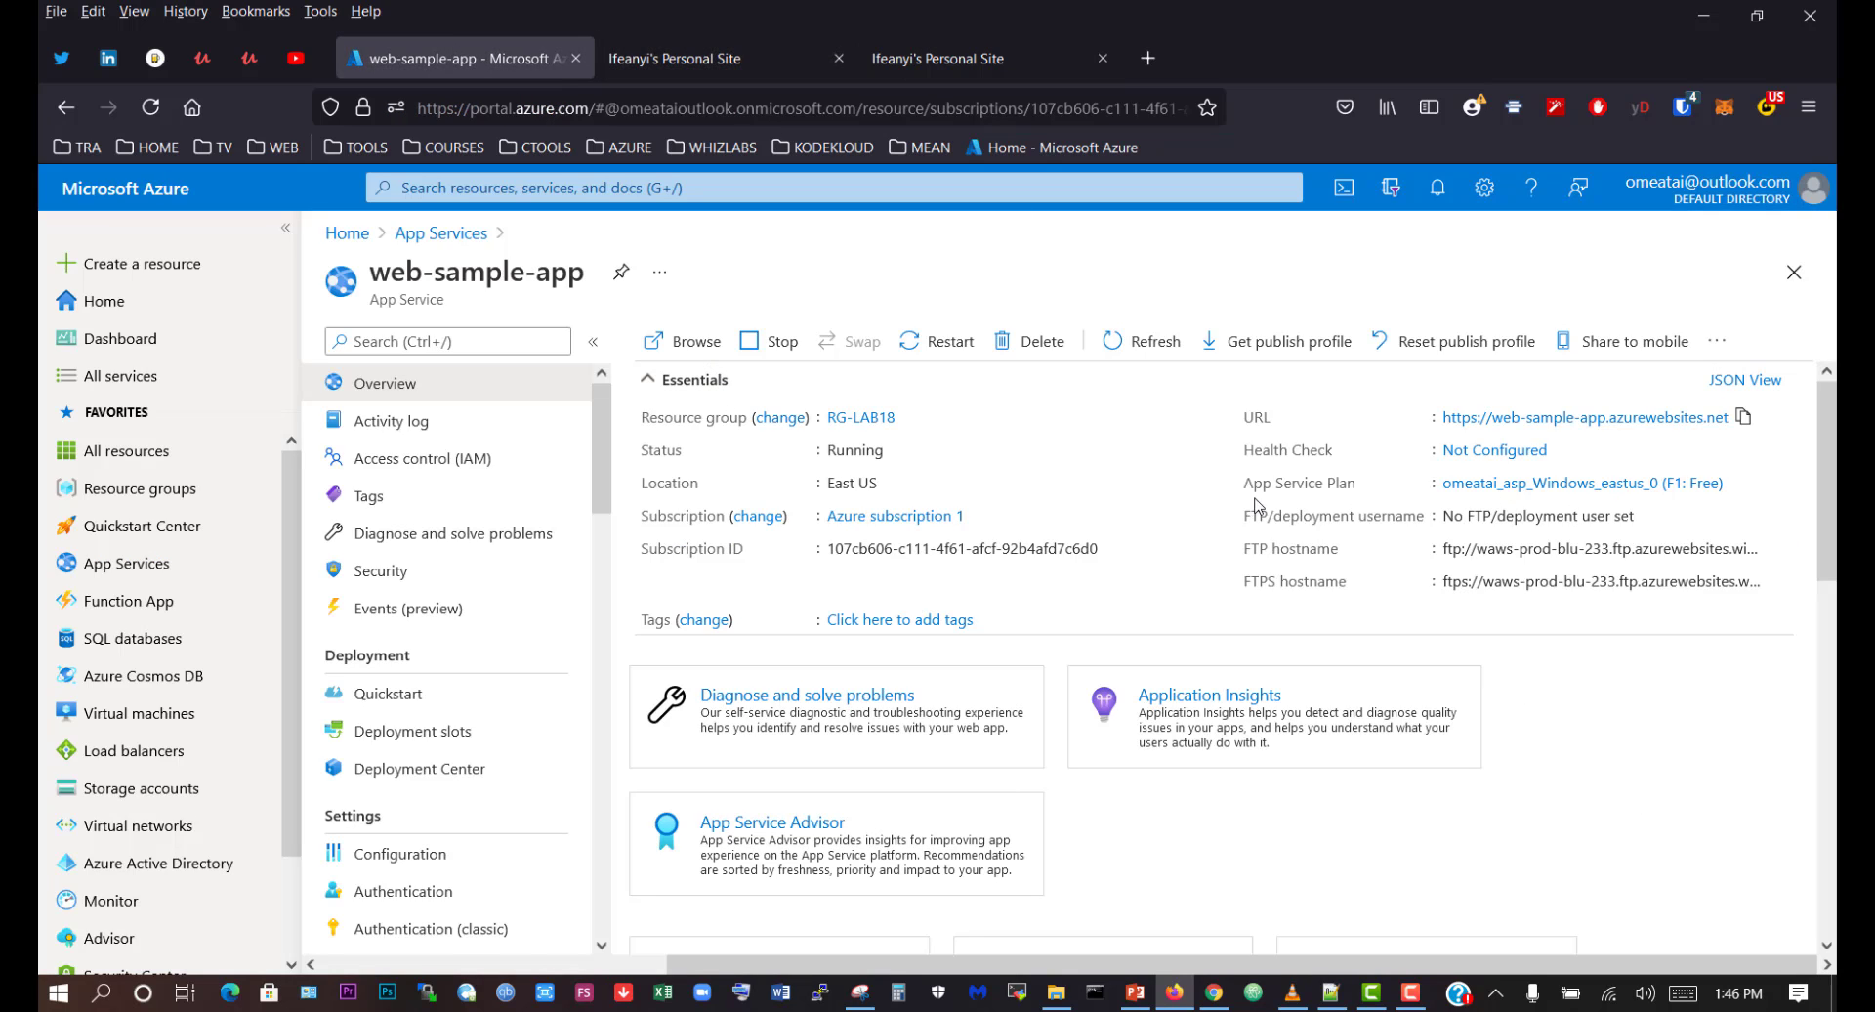
# - Examine the App Service Plan entry of web-sample-app, open that plan and list the apps hosted on it
pyautogui.moveTo(1228, 496); pyautogui.dragTo(1361, 478)
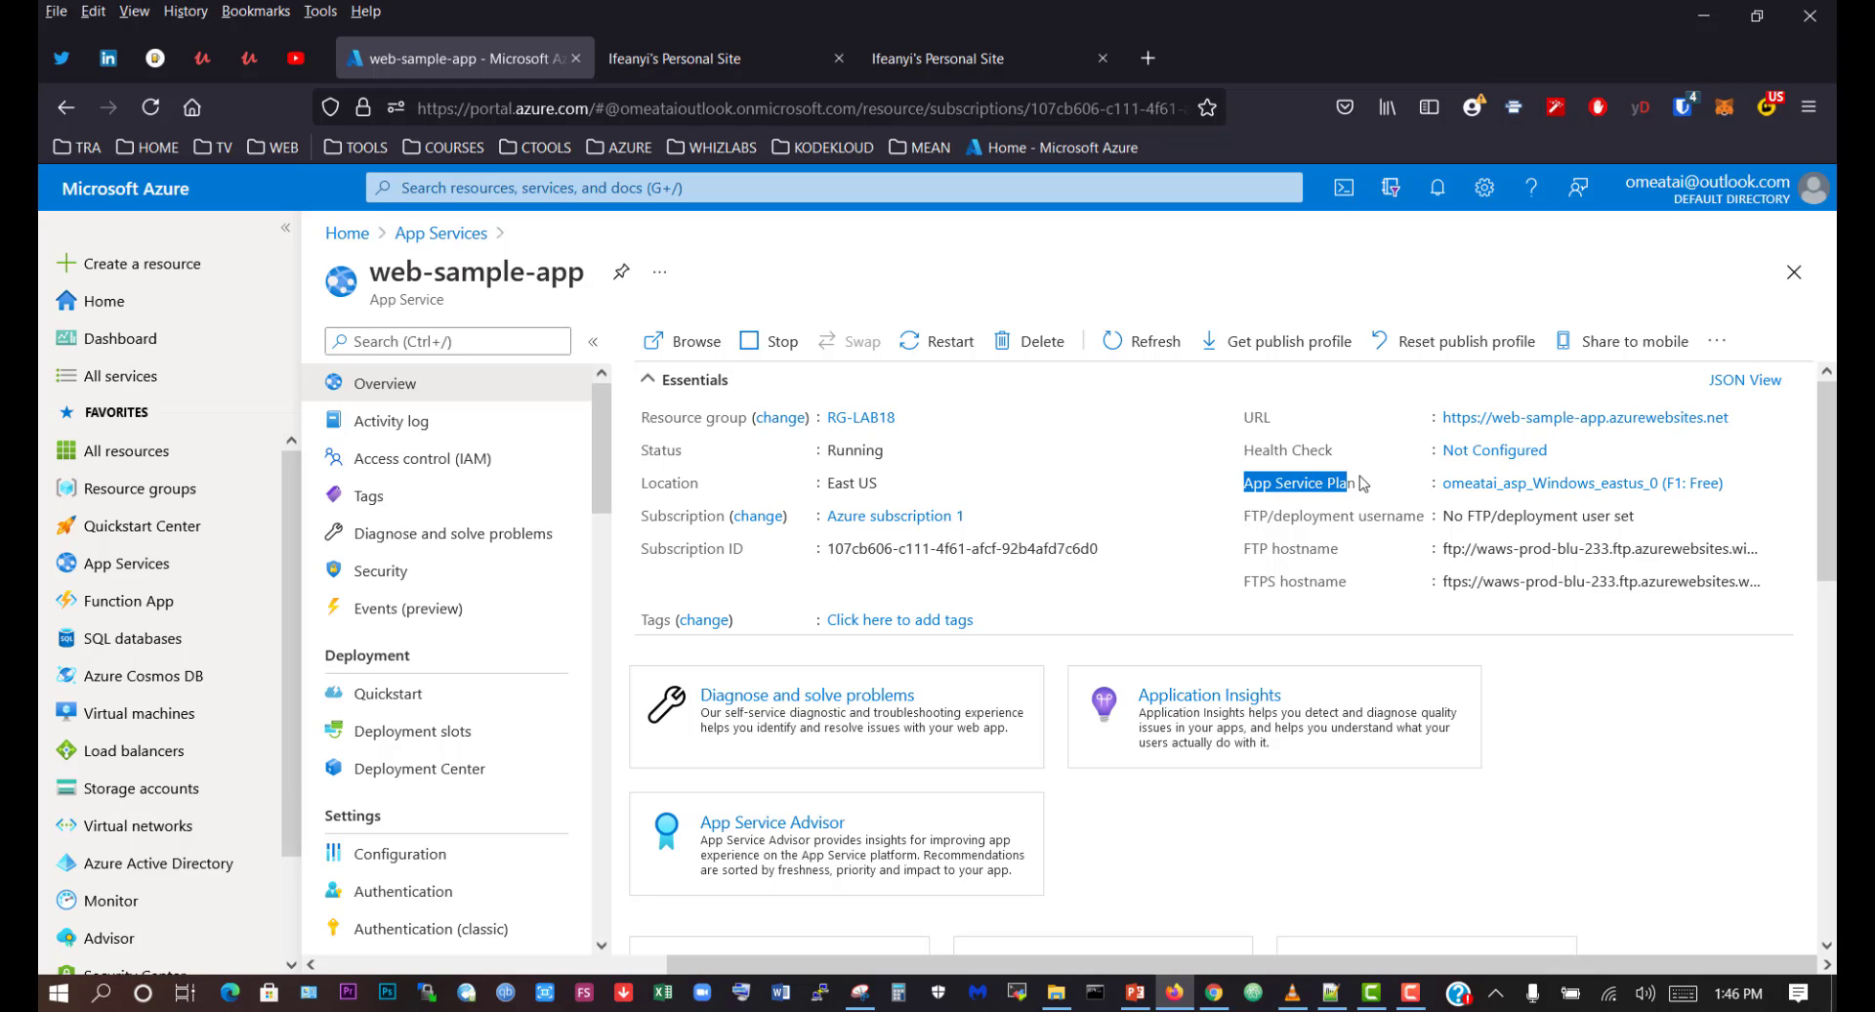
pyautogui.click(1250, 491)
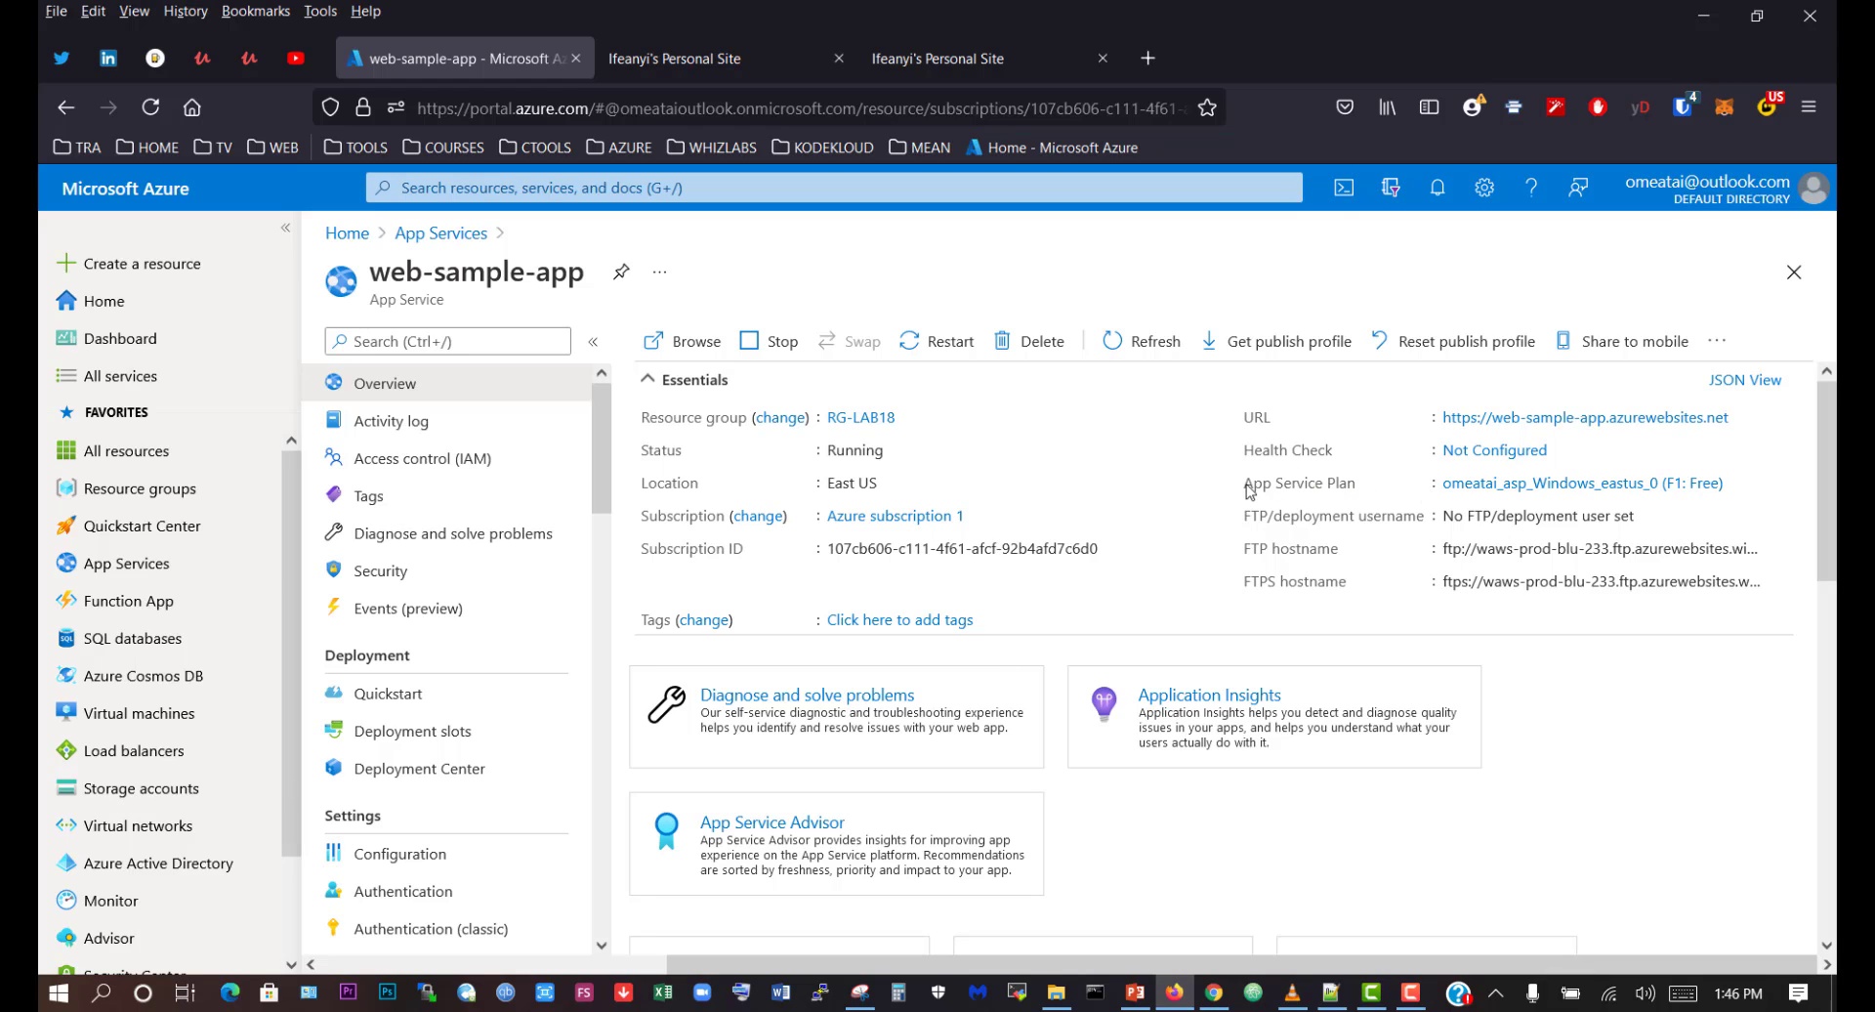
pyautogui.moveTo(1238, 491); pyautogui.dragTo(1370, 486)
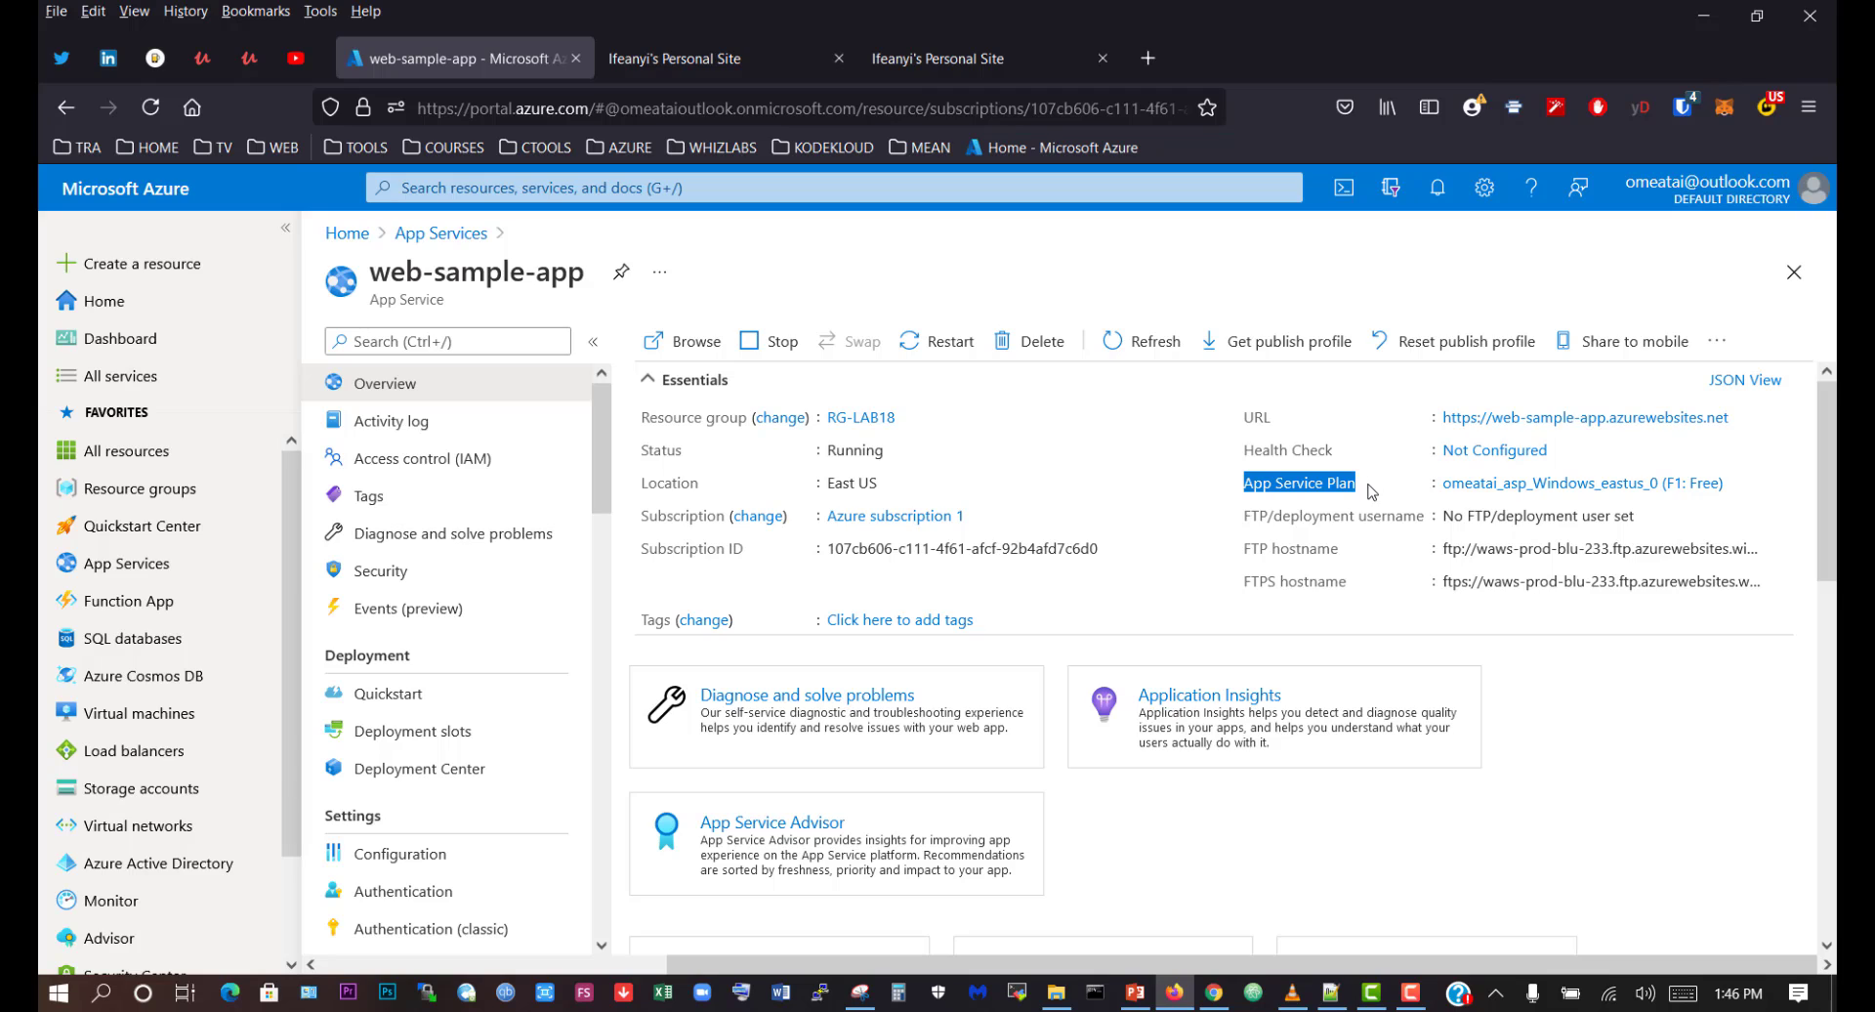
pyautogui.click(1357, 486)
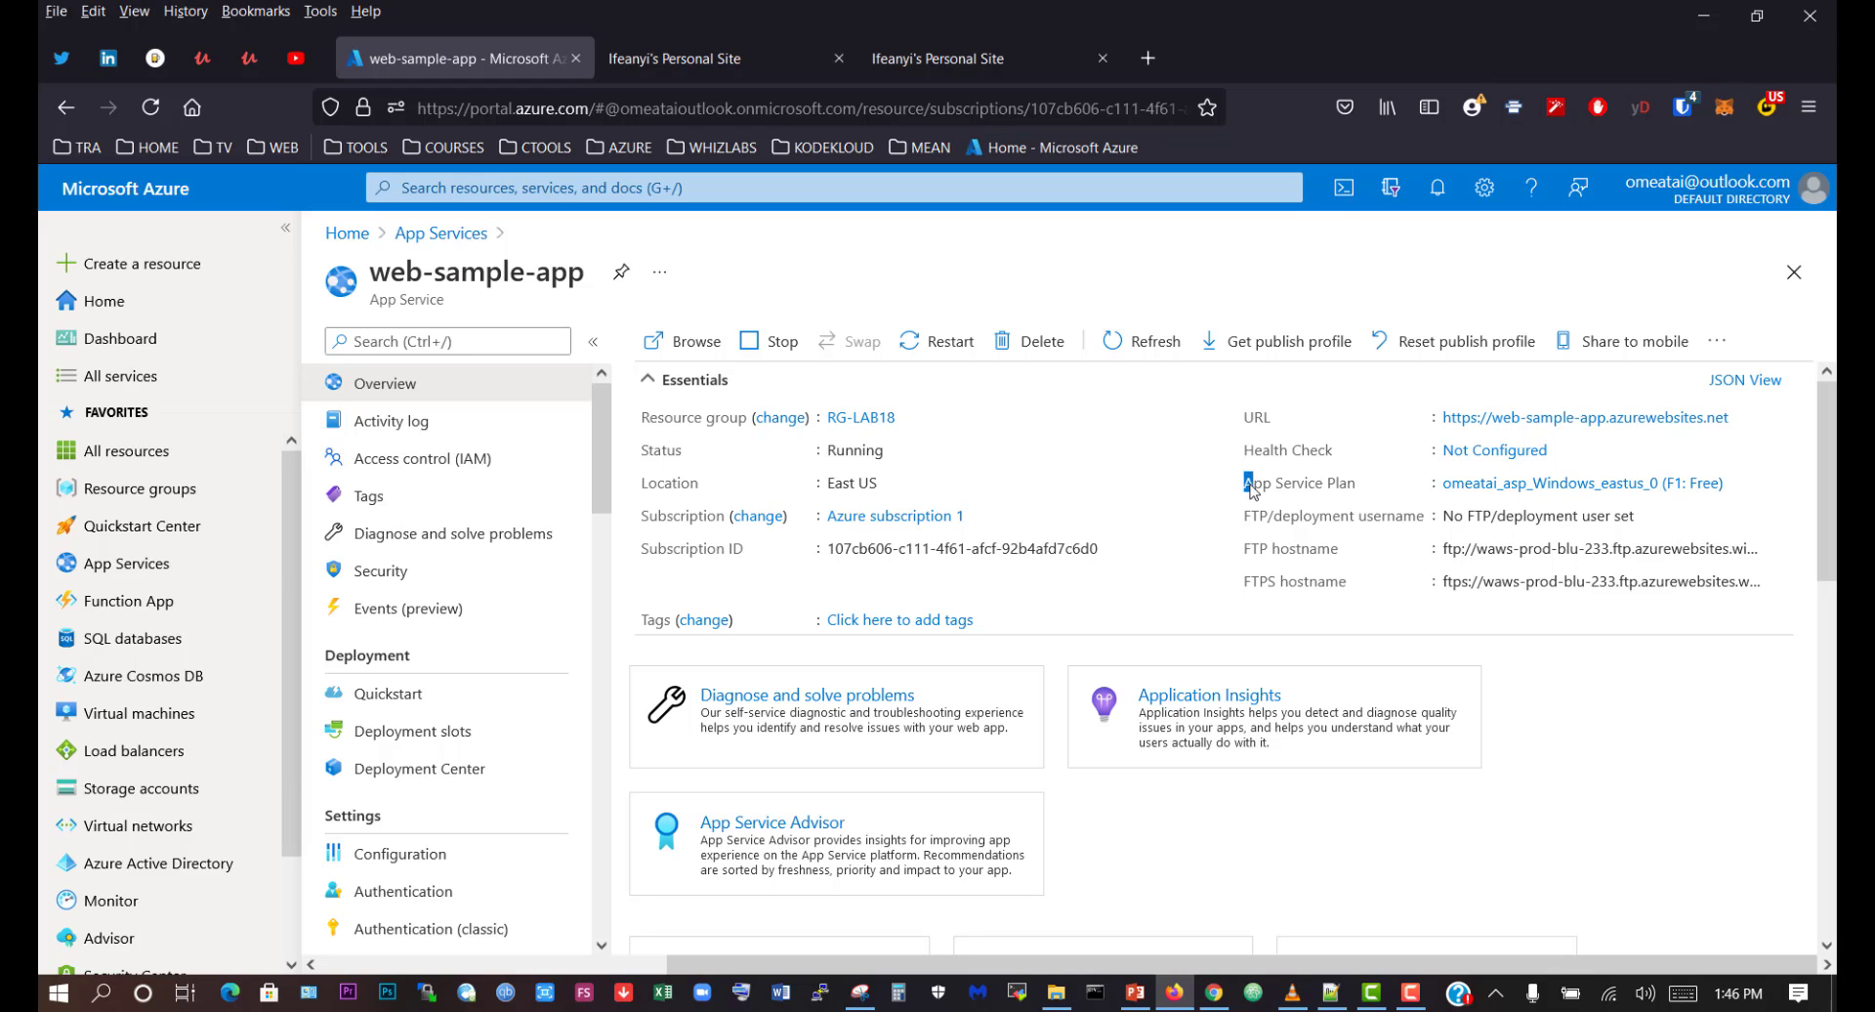
pyautogui.moveTo(1248, 487); pyautogui.dragTo(1369, 501)
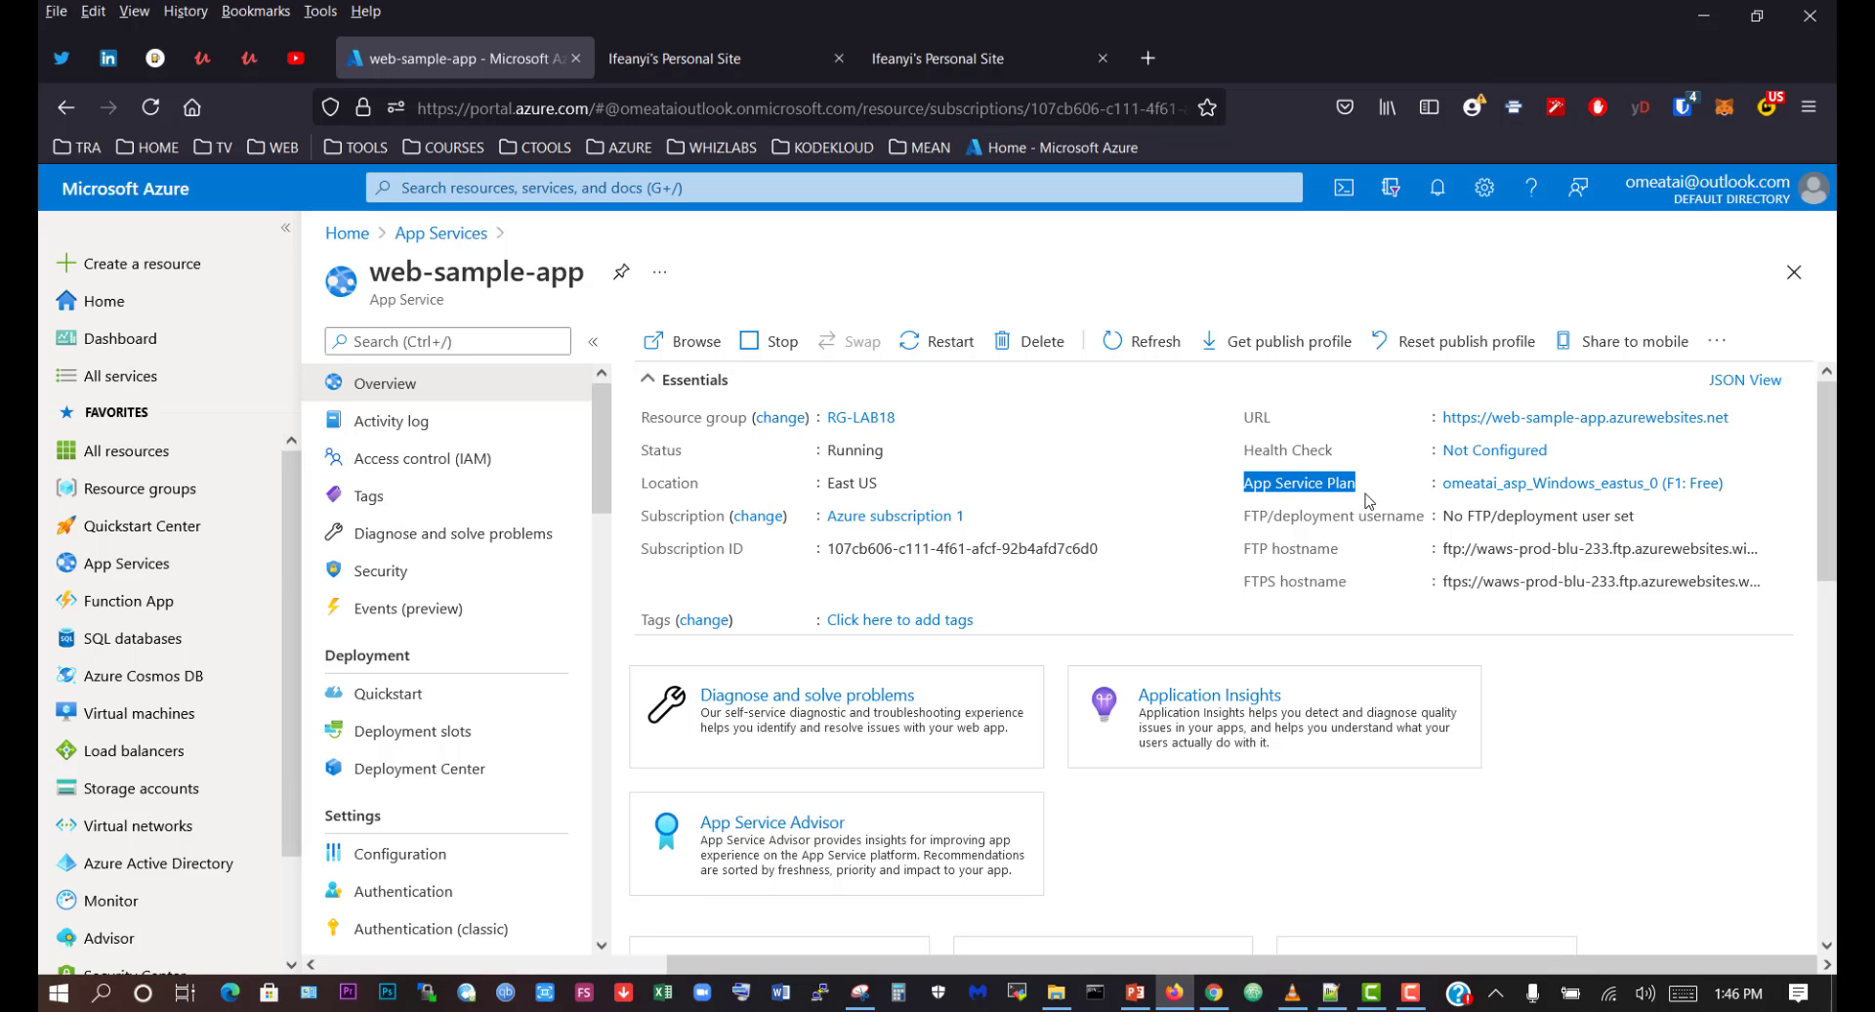
pyautogui.click(1280, 496)
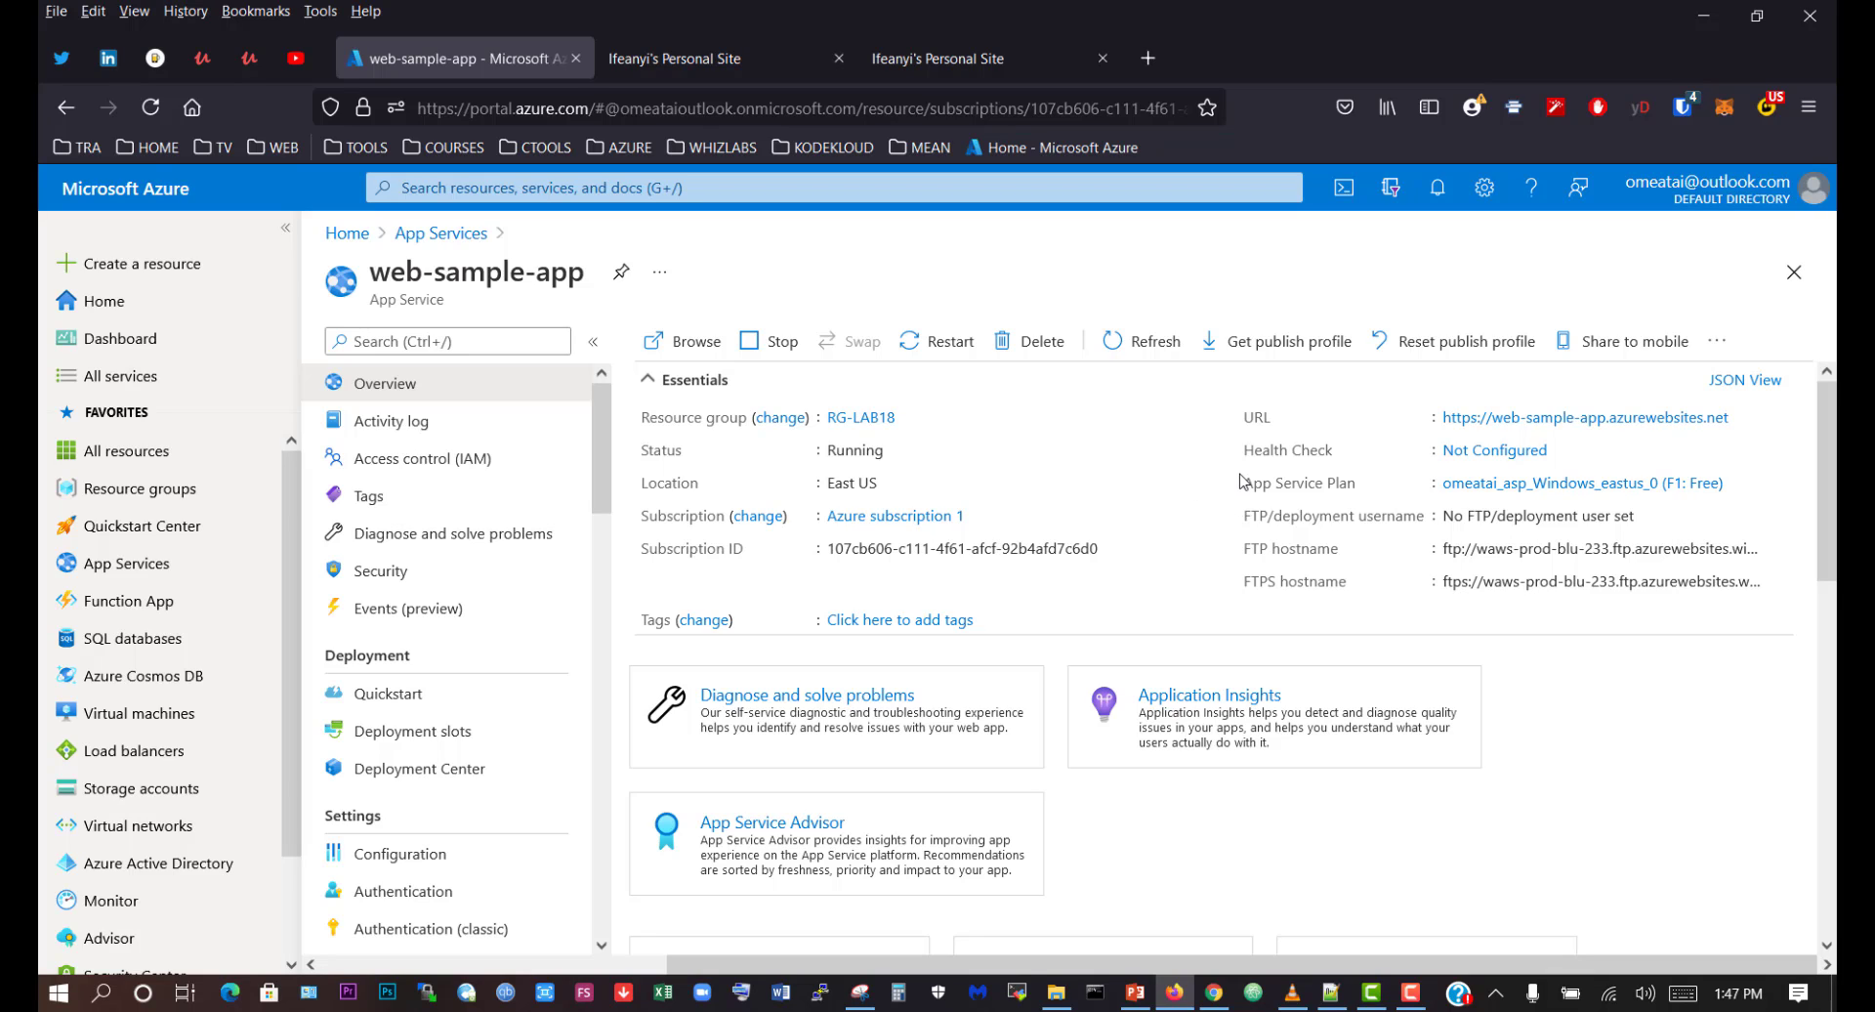
pyautogui.moveTo(1247, 488); pyautogui.dragTo(1381, 489)
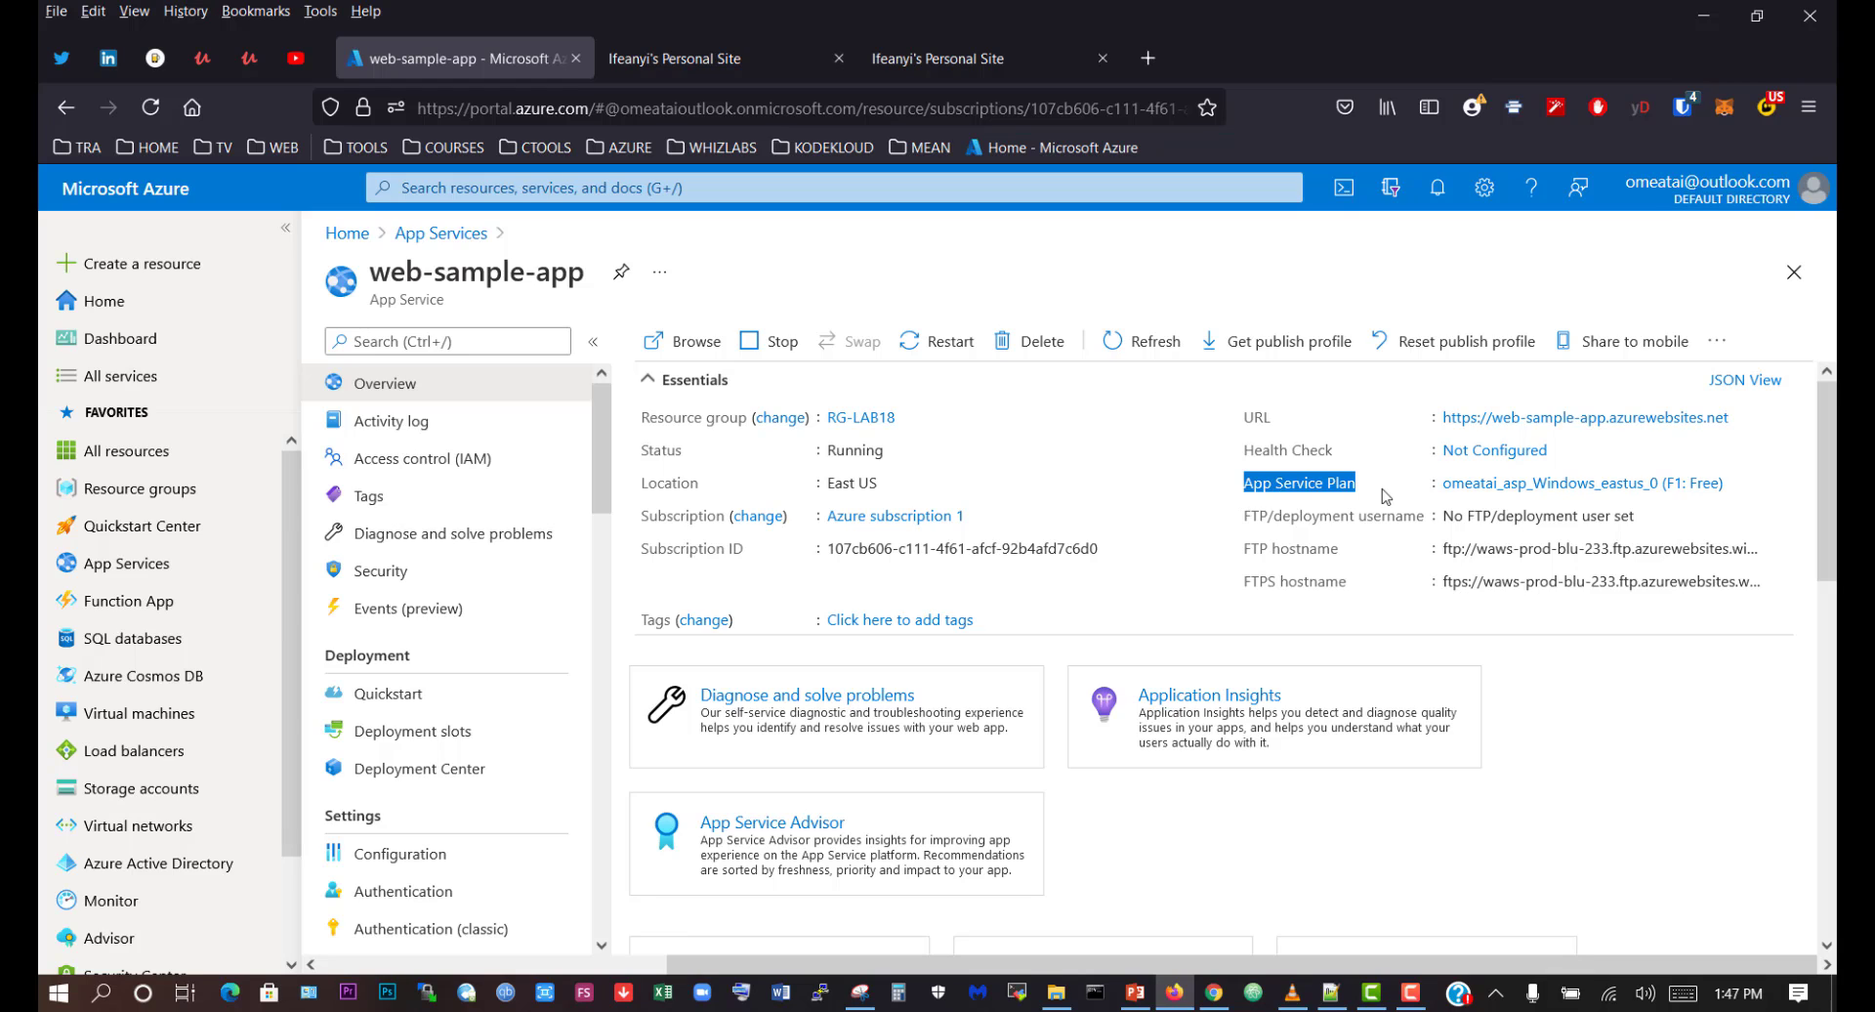
pyautogui.click(1380, 490)
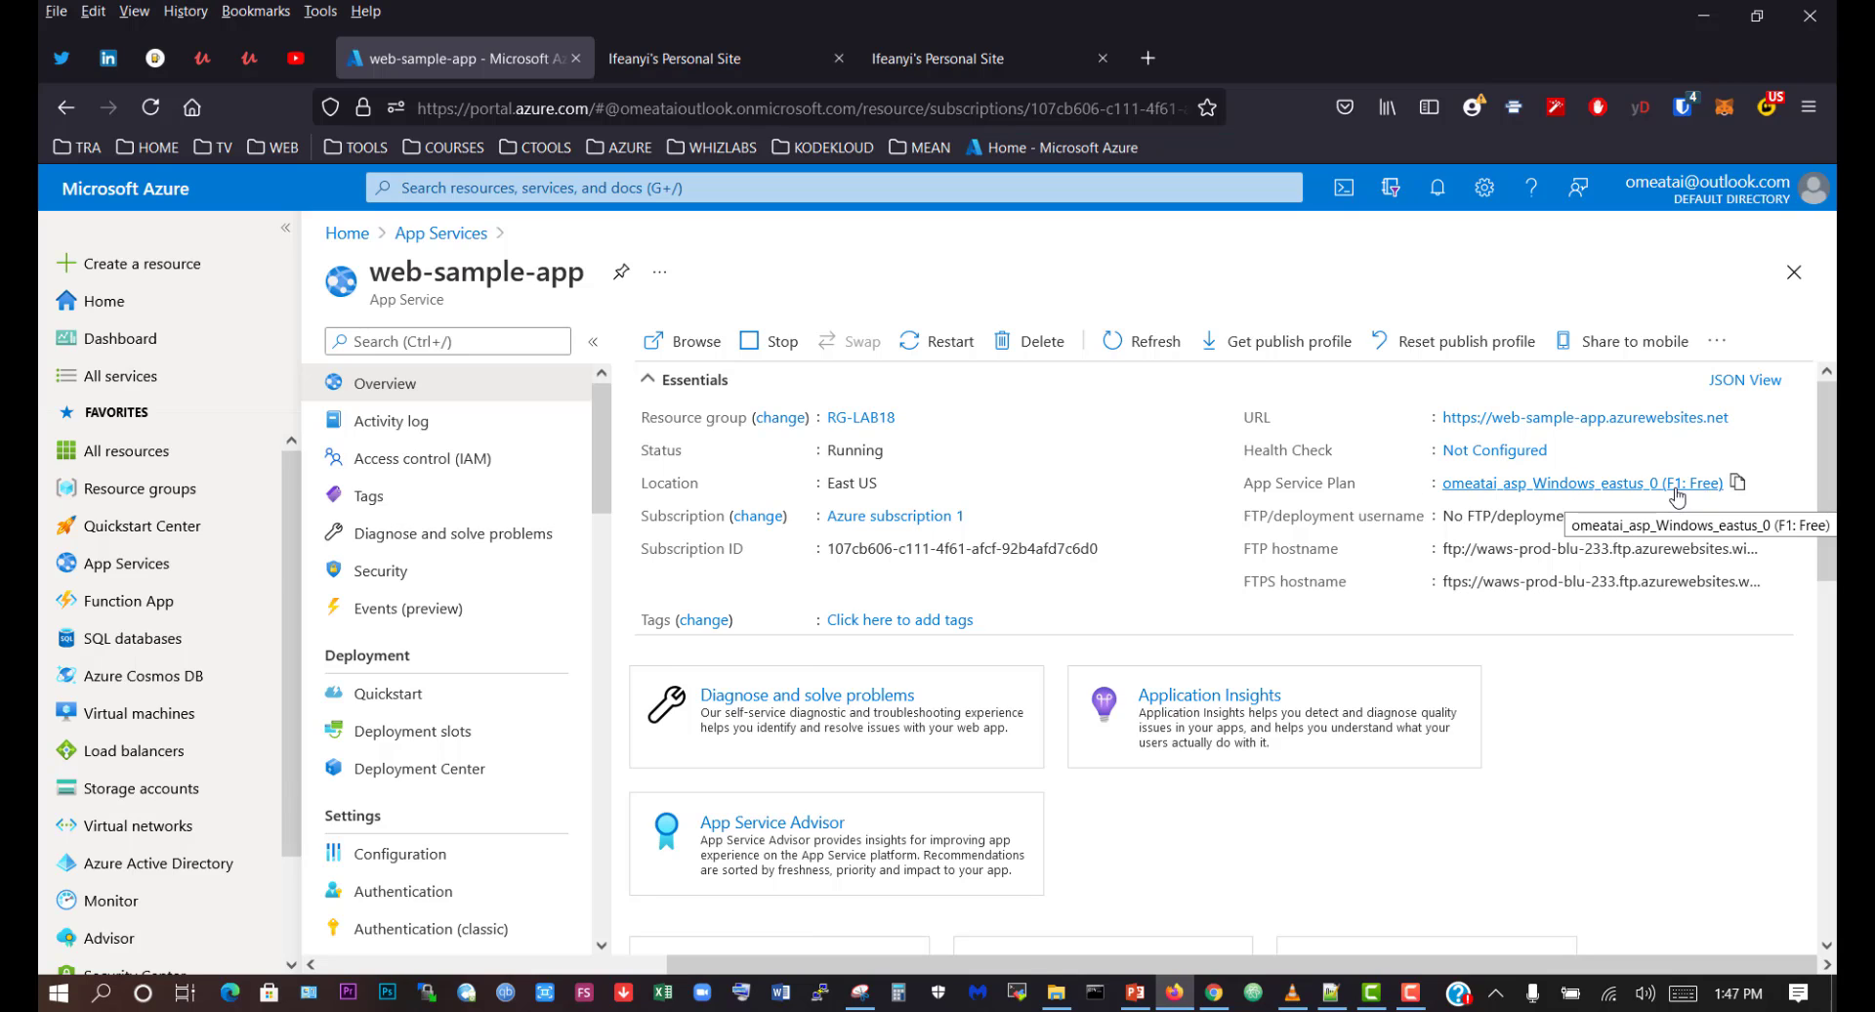
pyautogui.click(1550, 483)
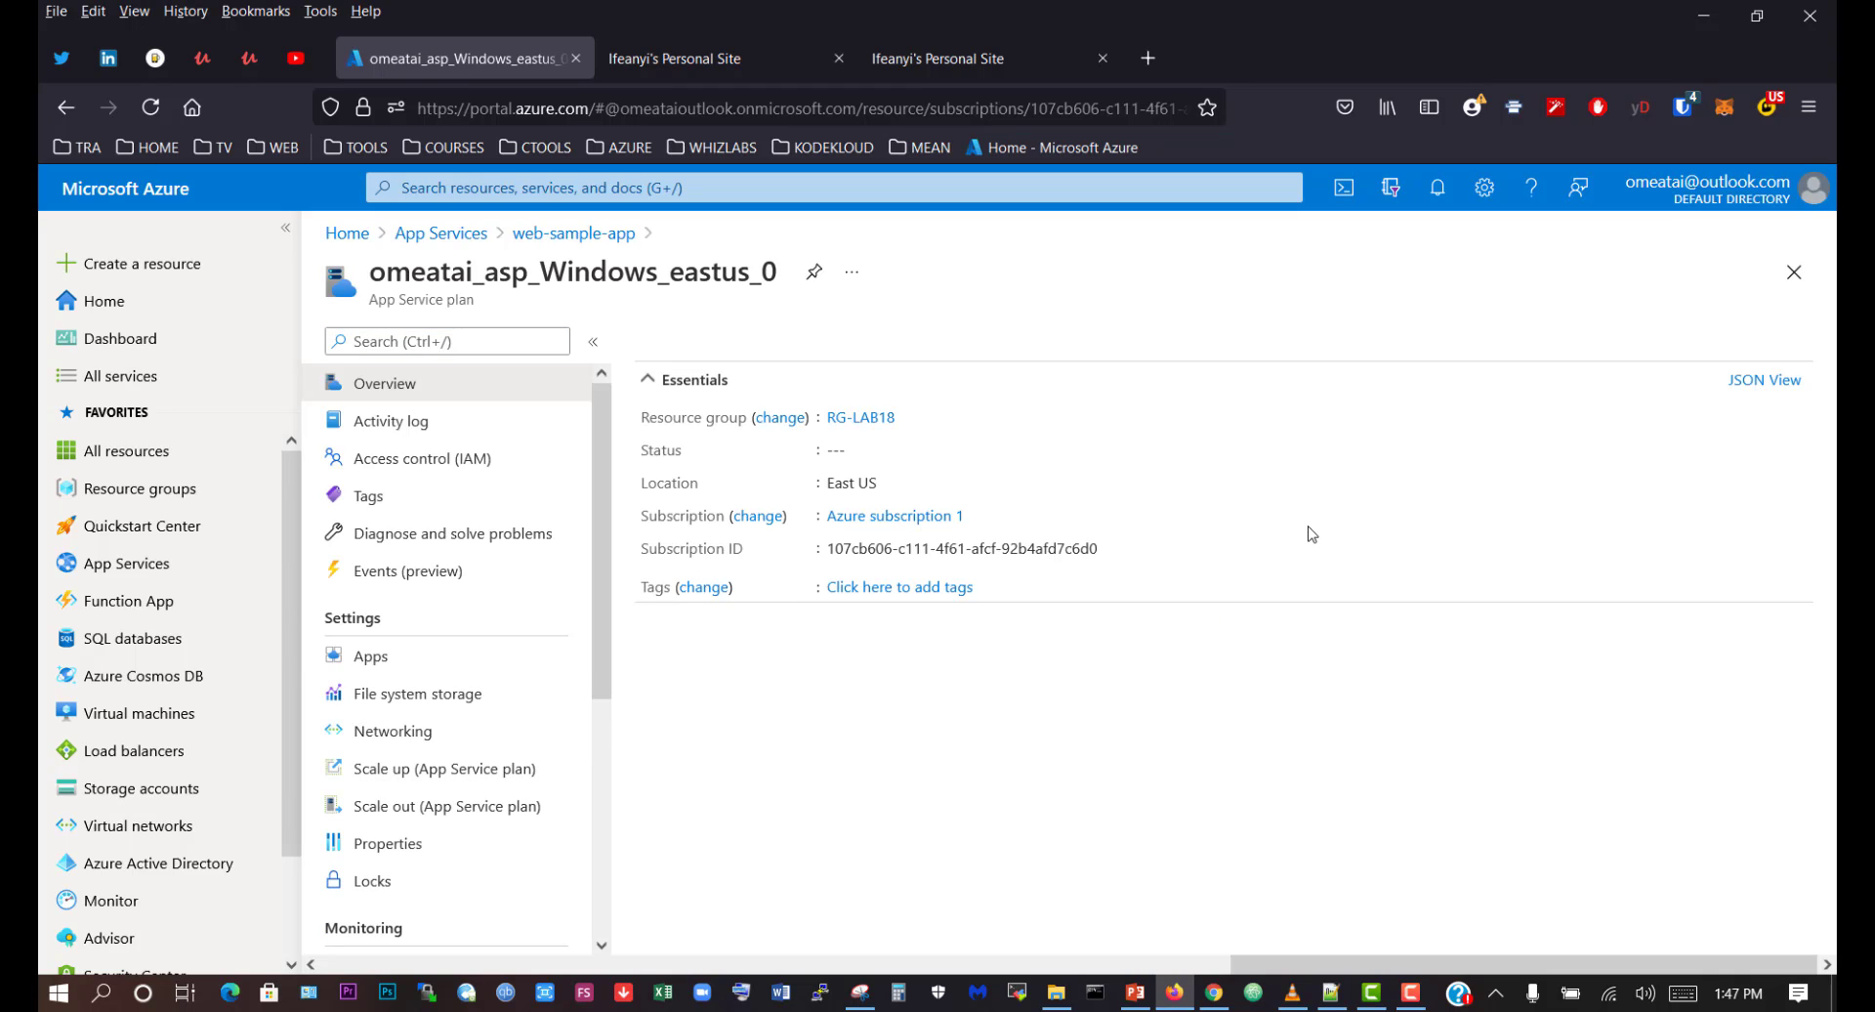
pyautogui.click(408, 661)
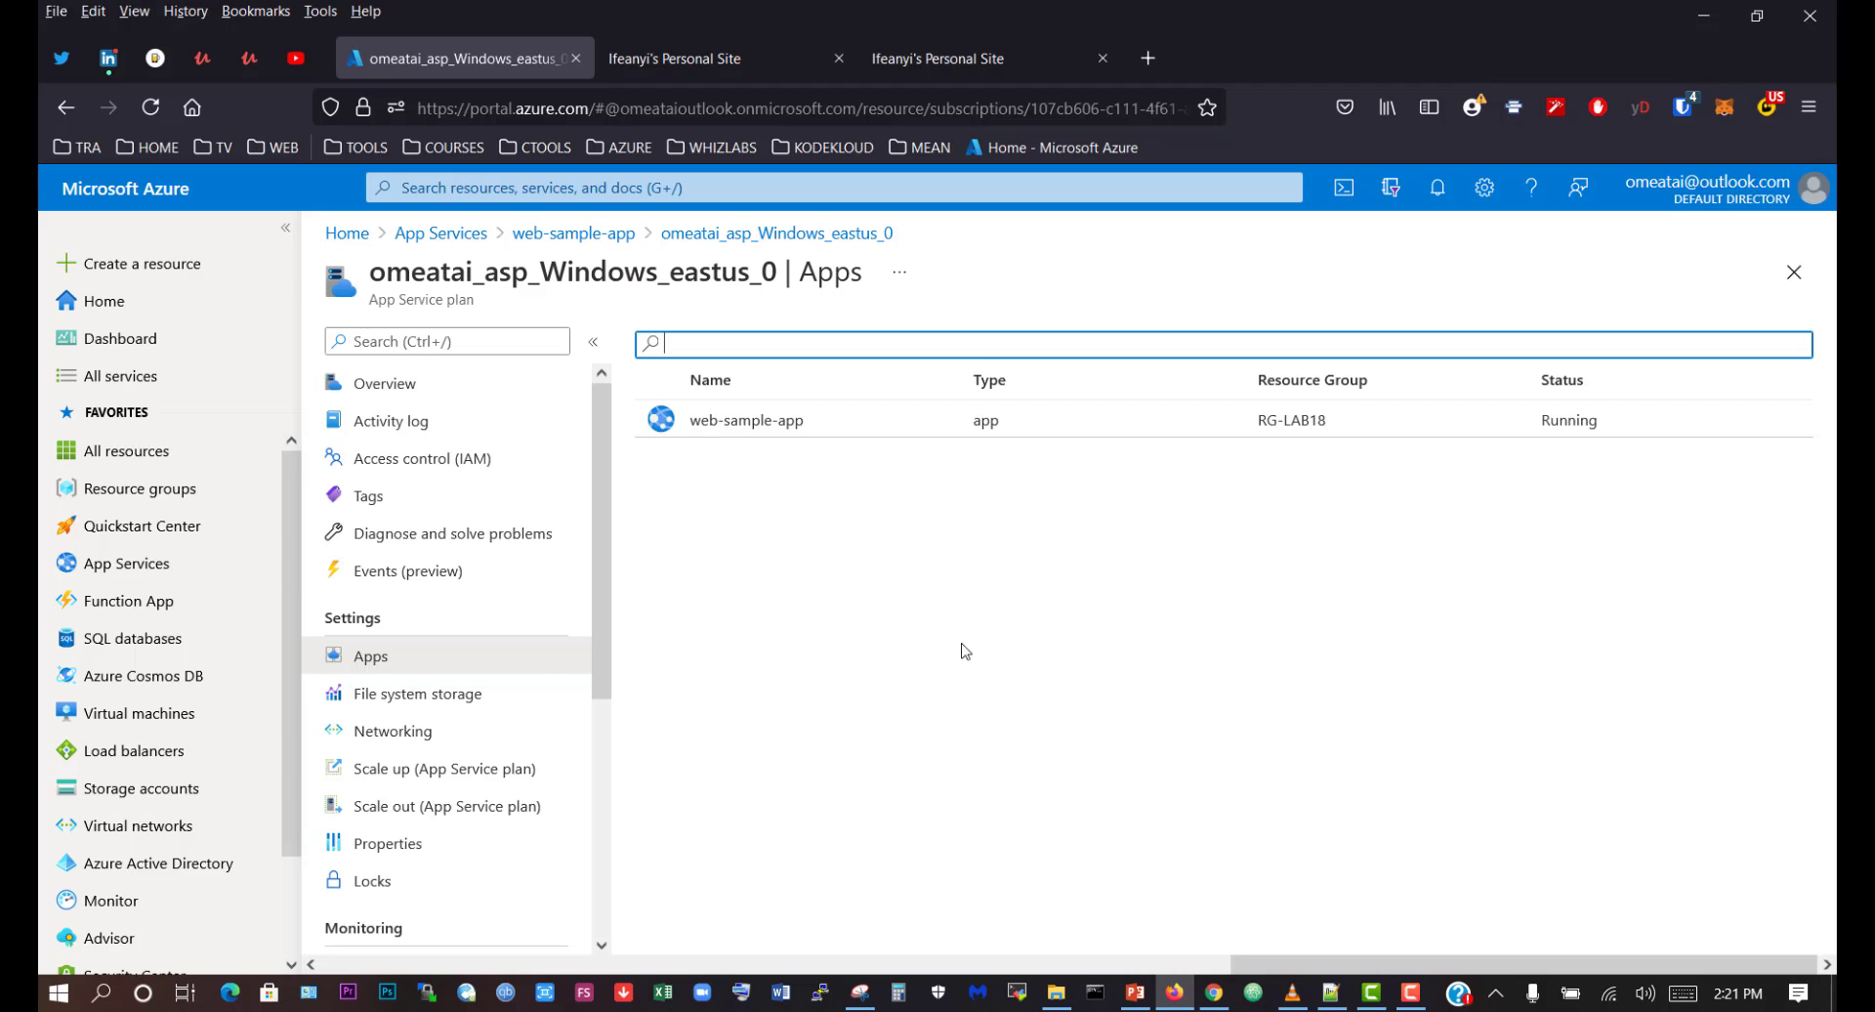
# - Compare the D1 and B1 Dev / Test pricing tiers and scale the App Service plan up to B1
pyautogui.click(465, 772)
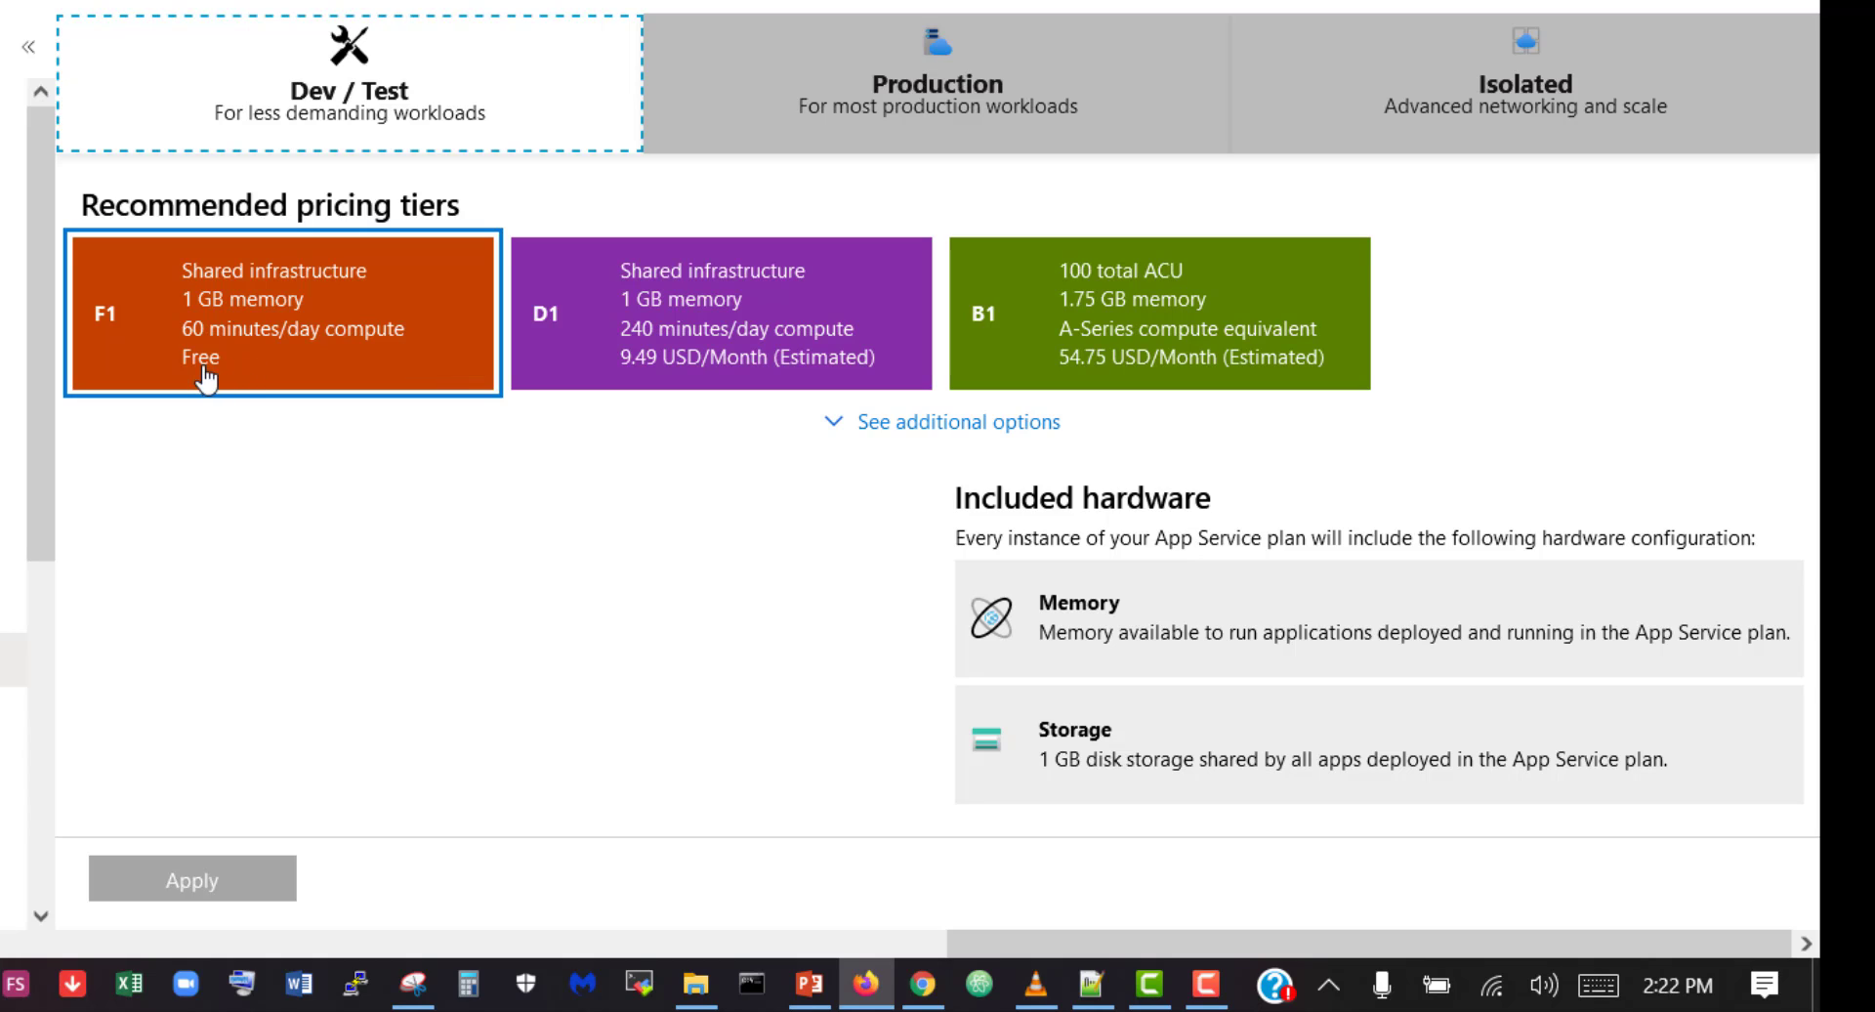
pyautogui.click(707, 315)
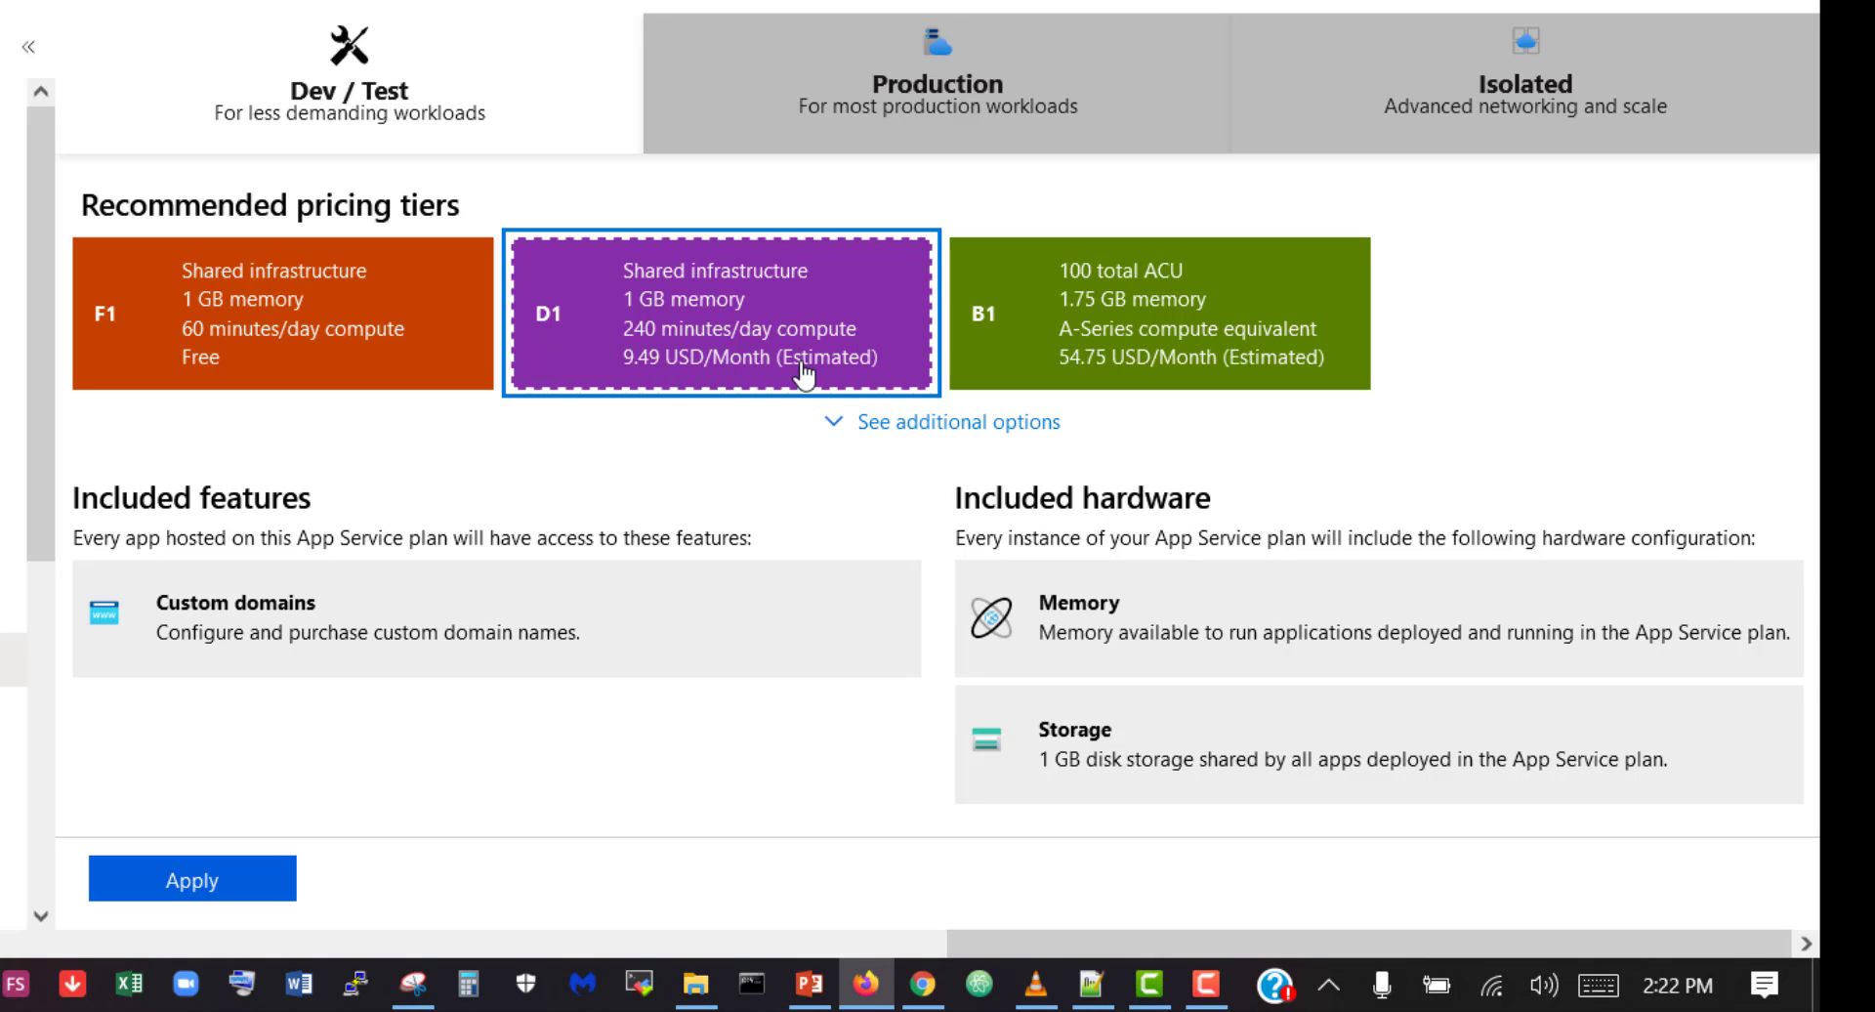
pyautogui.click(1159, 335)
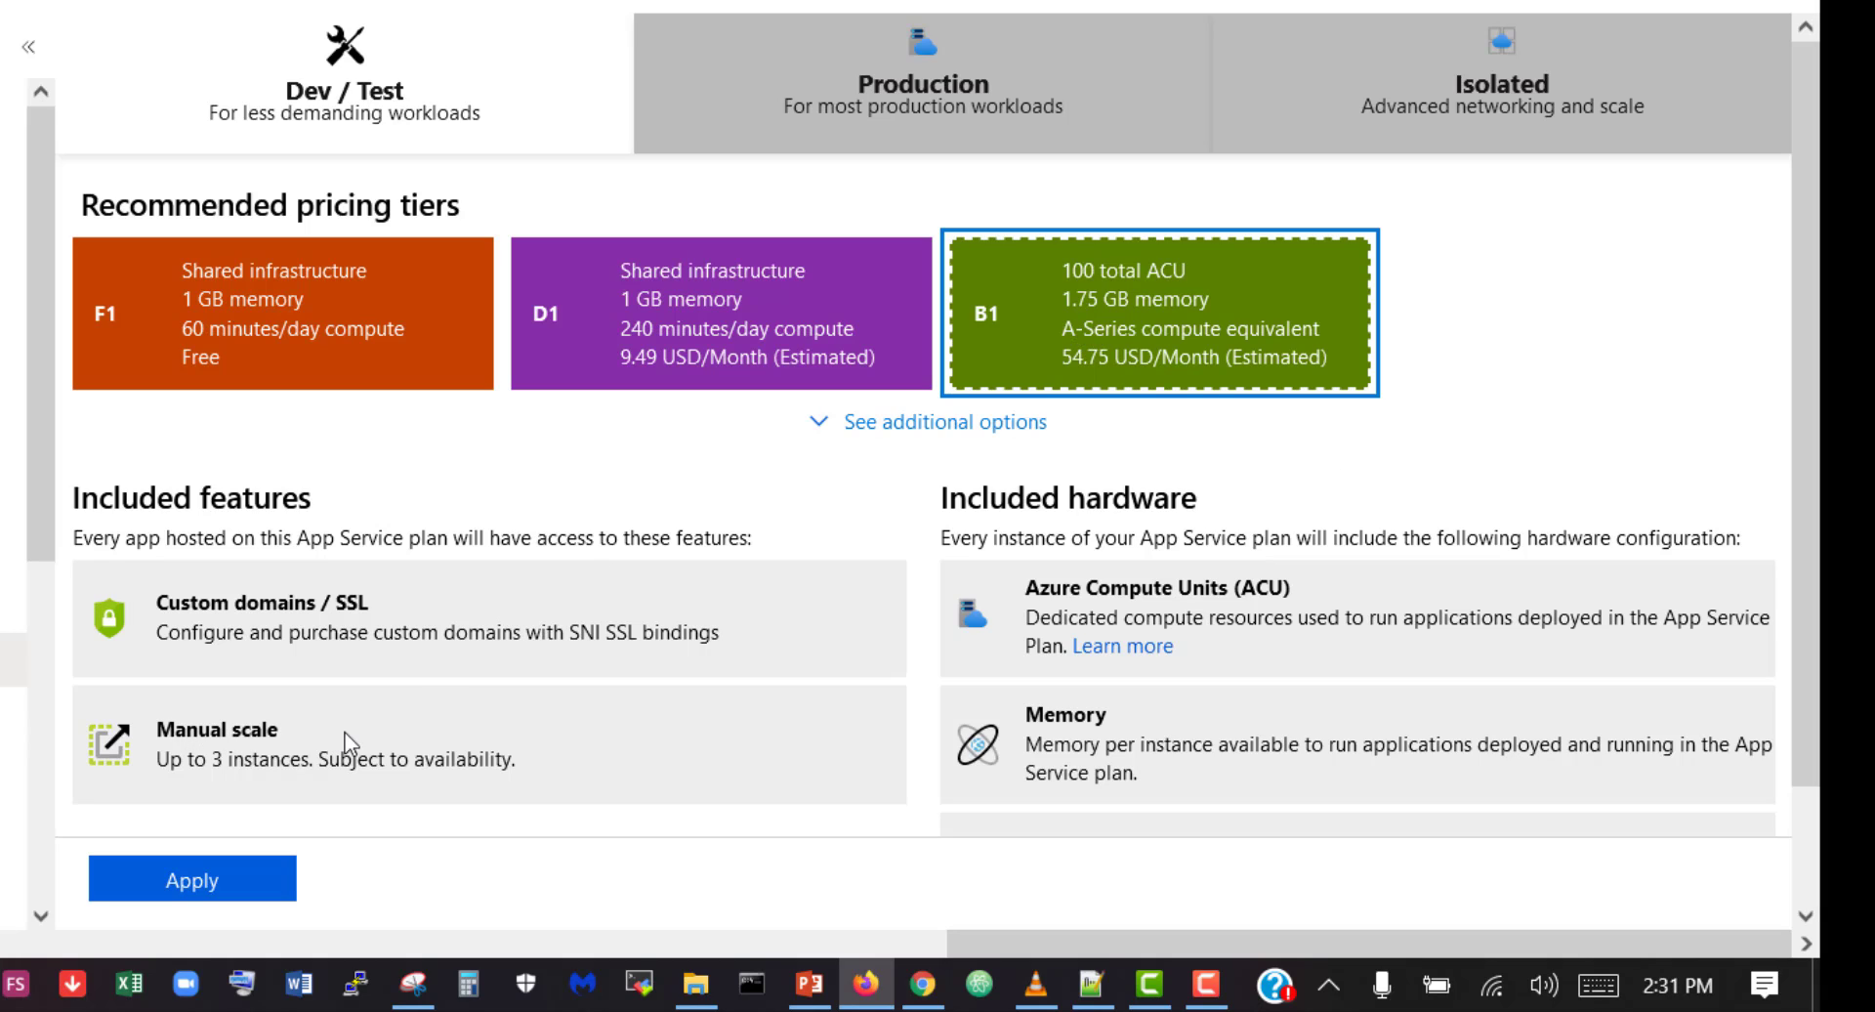
pyautogui.moveTo(168, 754); pyautogui.dragTo(311, 753)
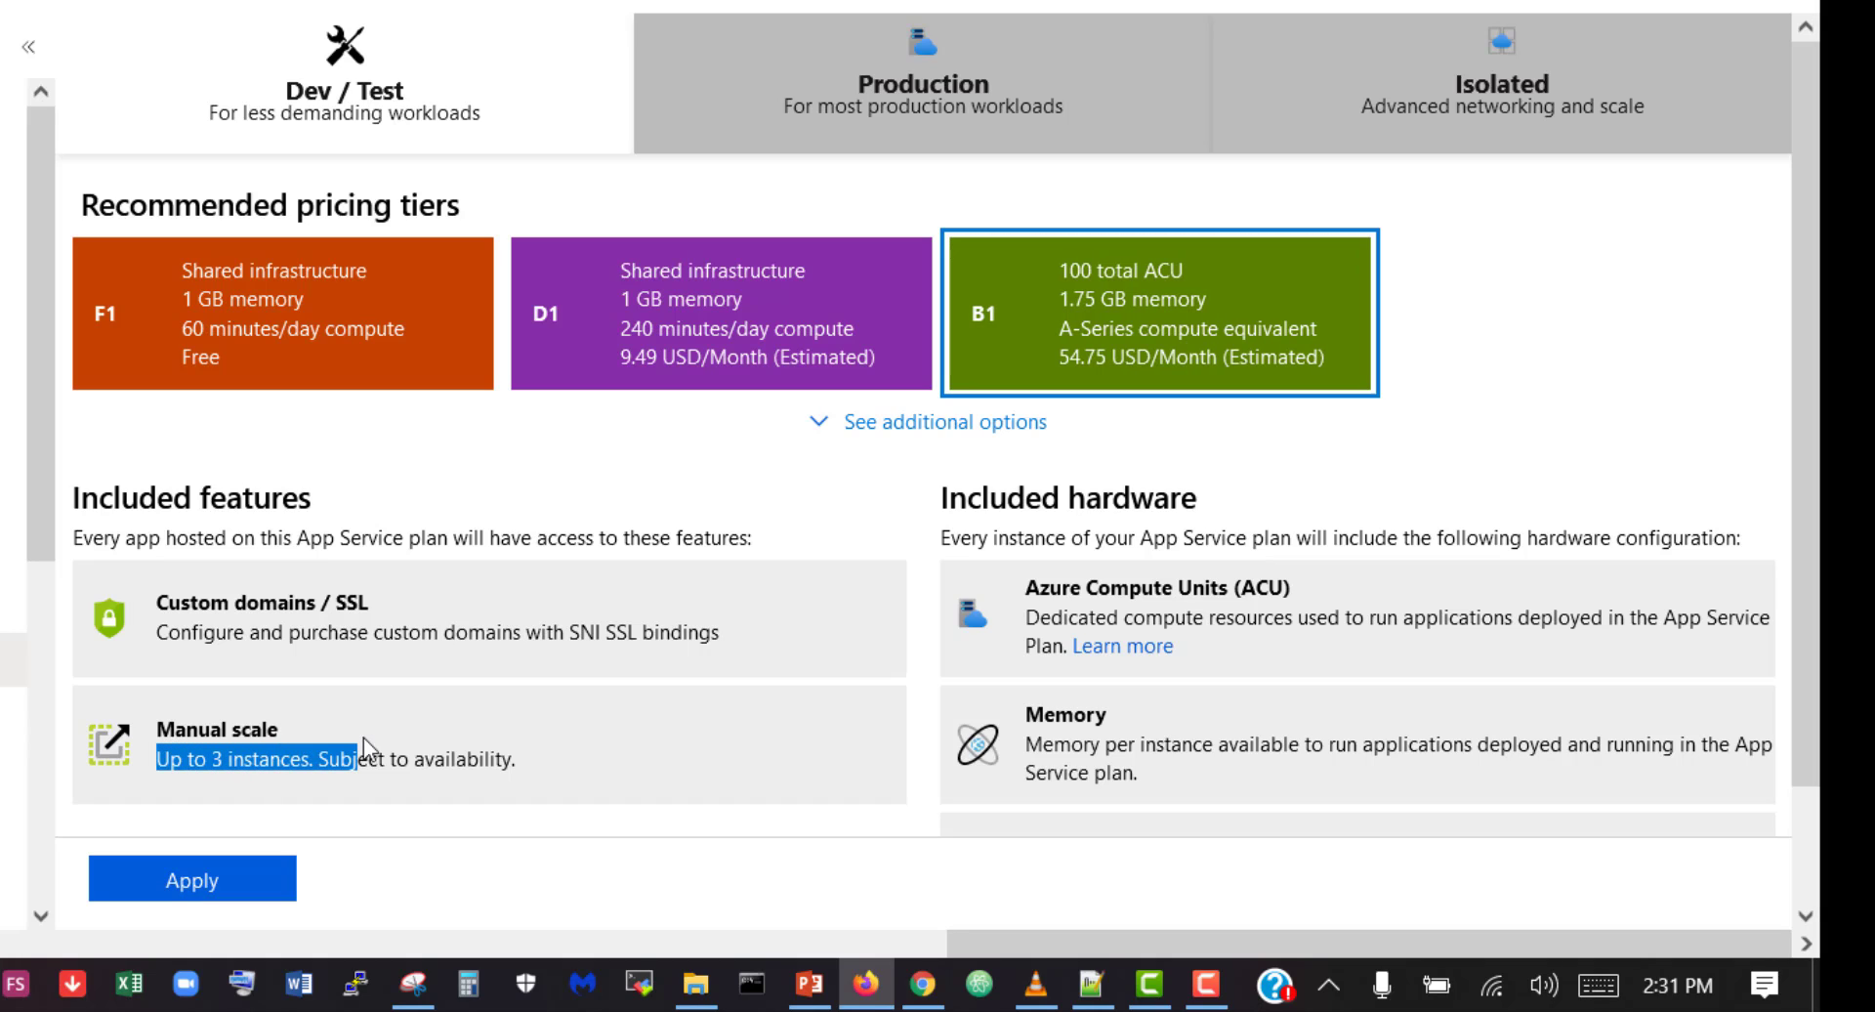
pyautogui.click(830, 519)
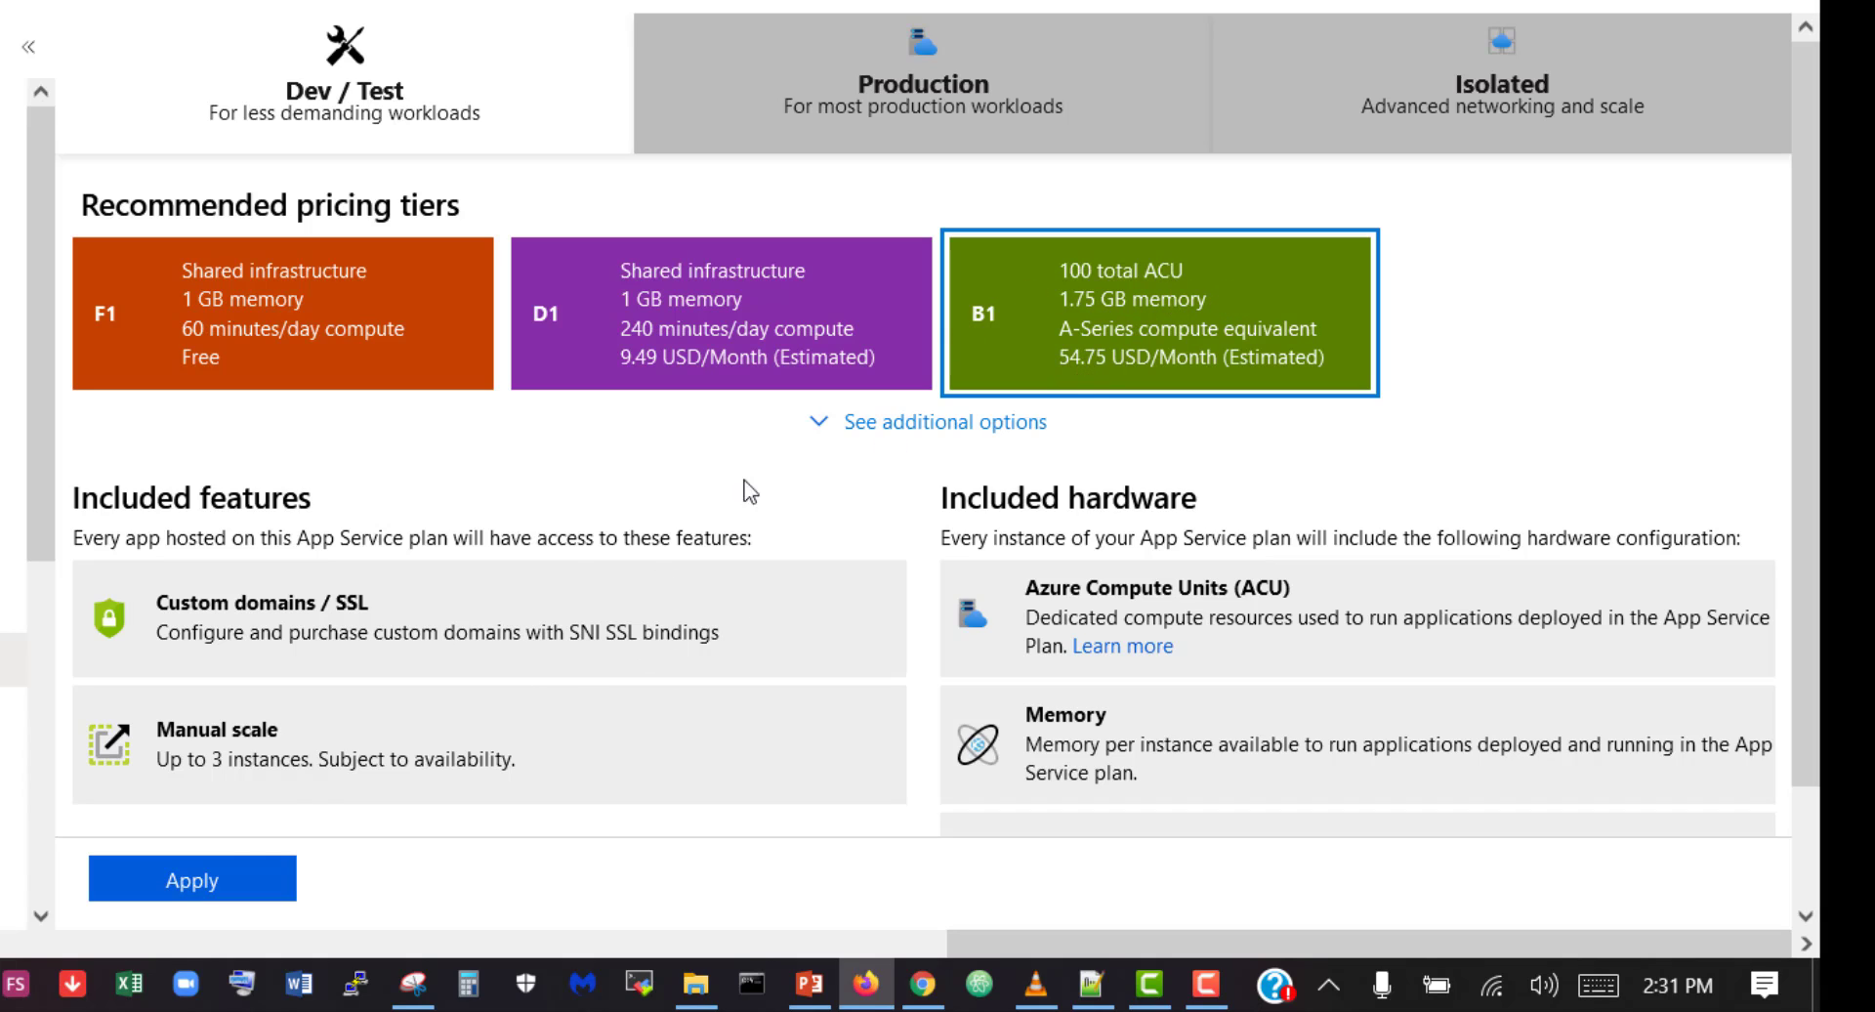
pyautogui.click(189, 881)
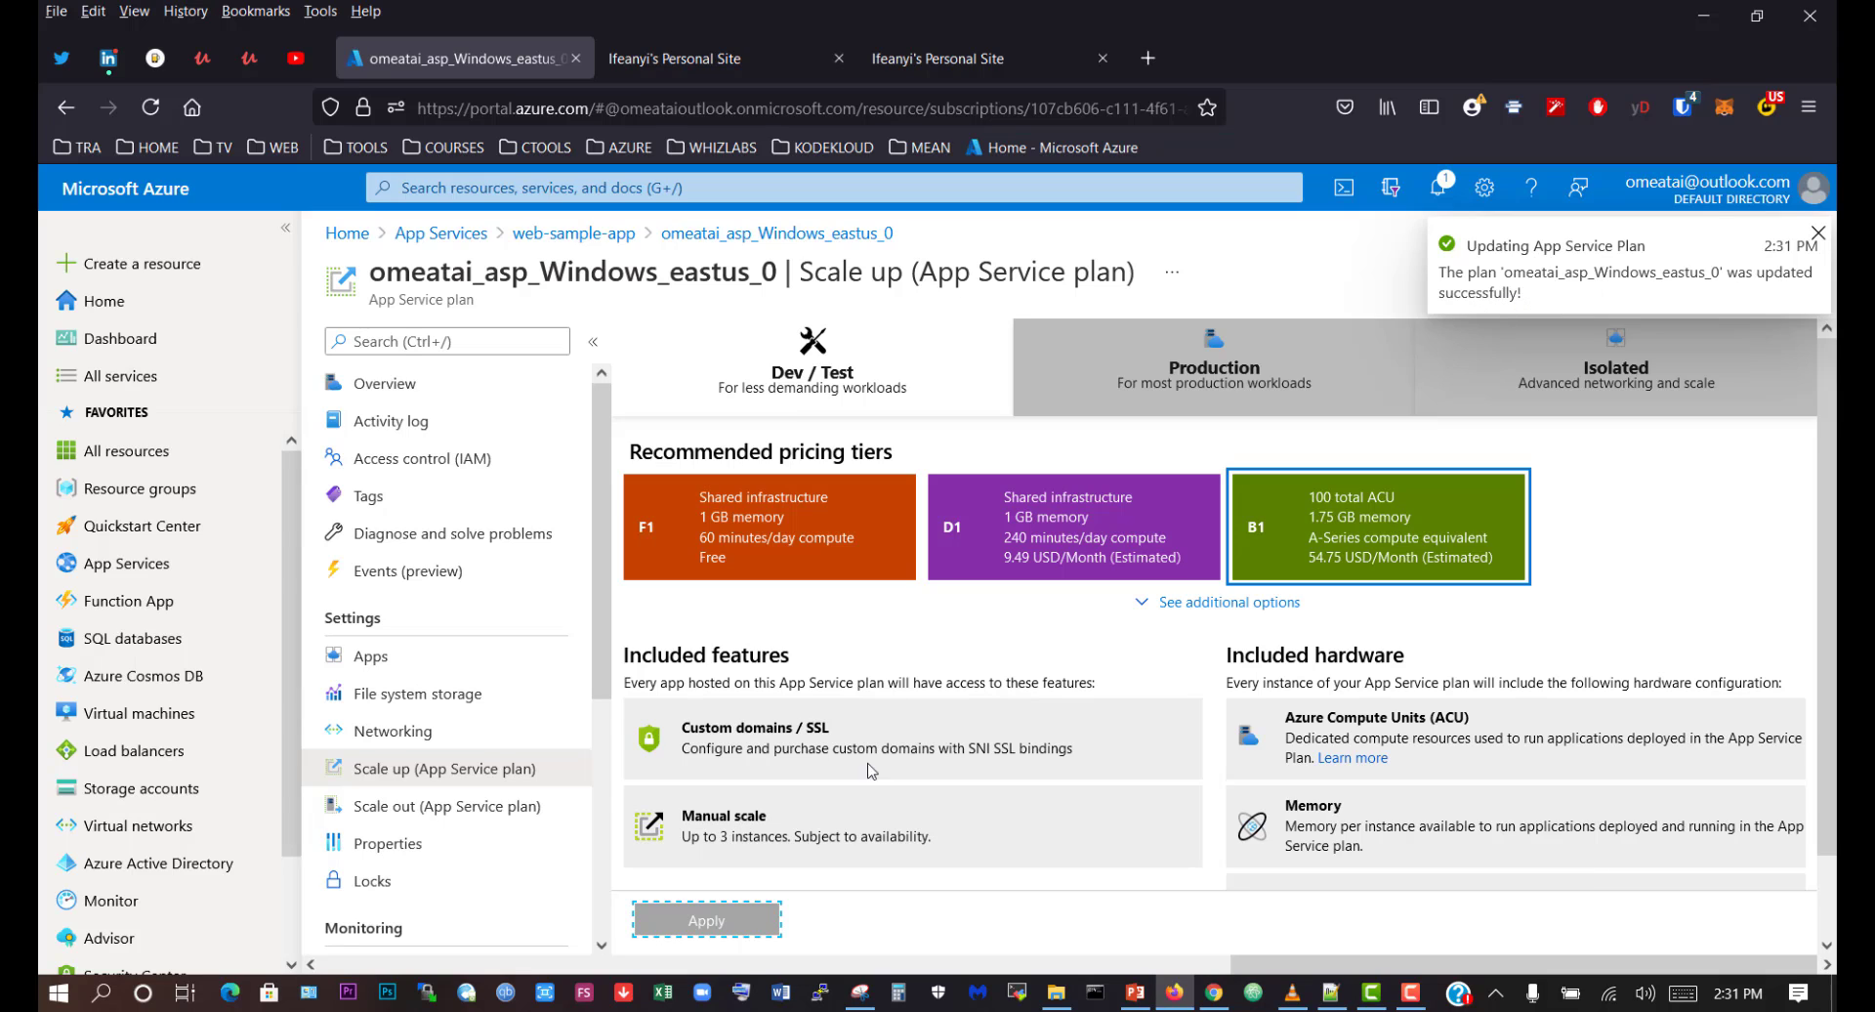
# - Check the pricing tier and instance count of the App Service plan in its overview
pyautogui.click(390, 382)
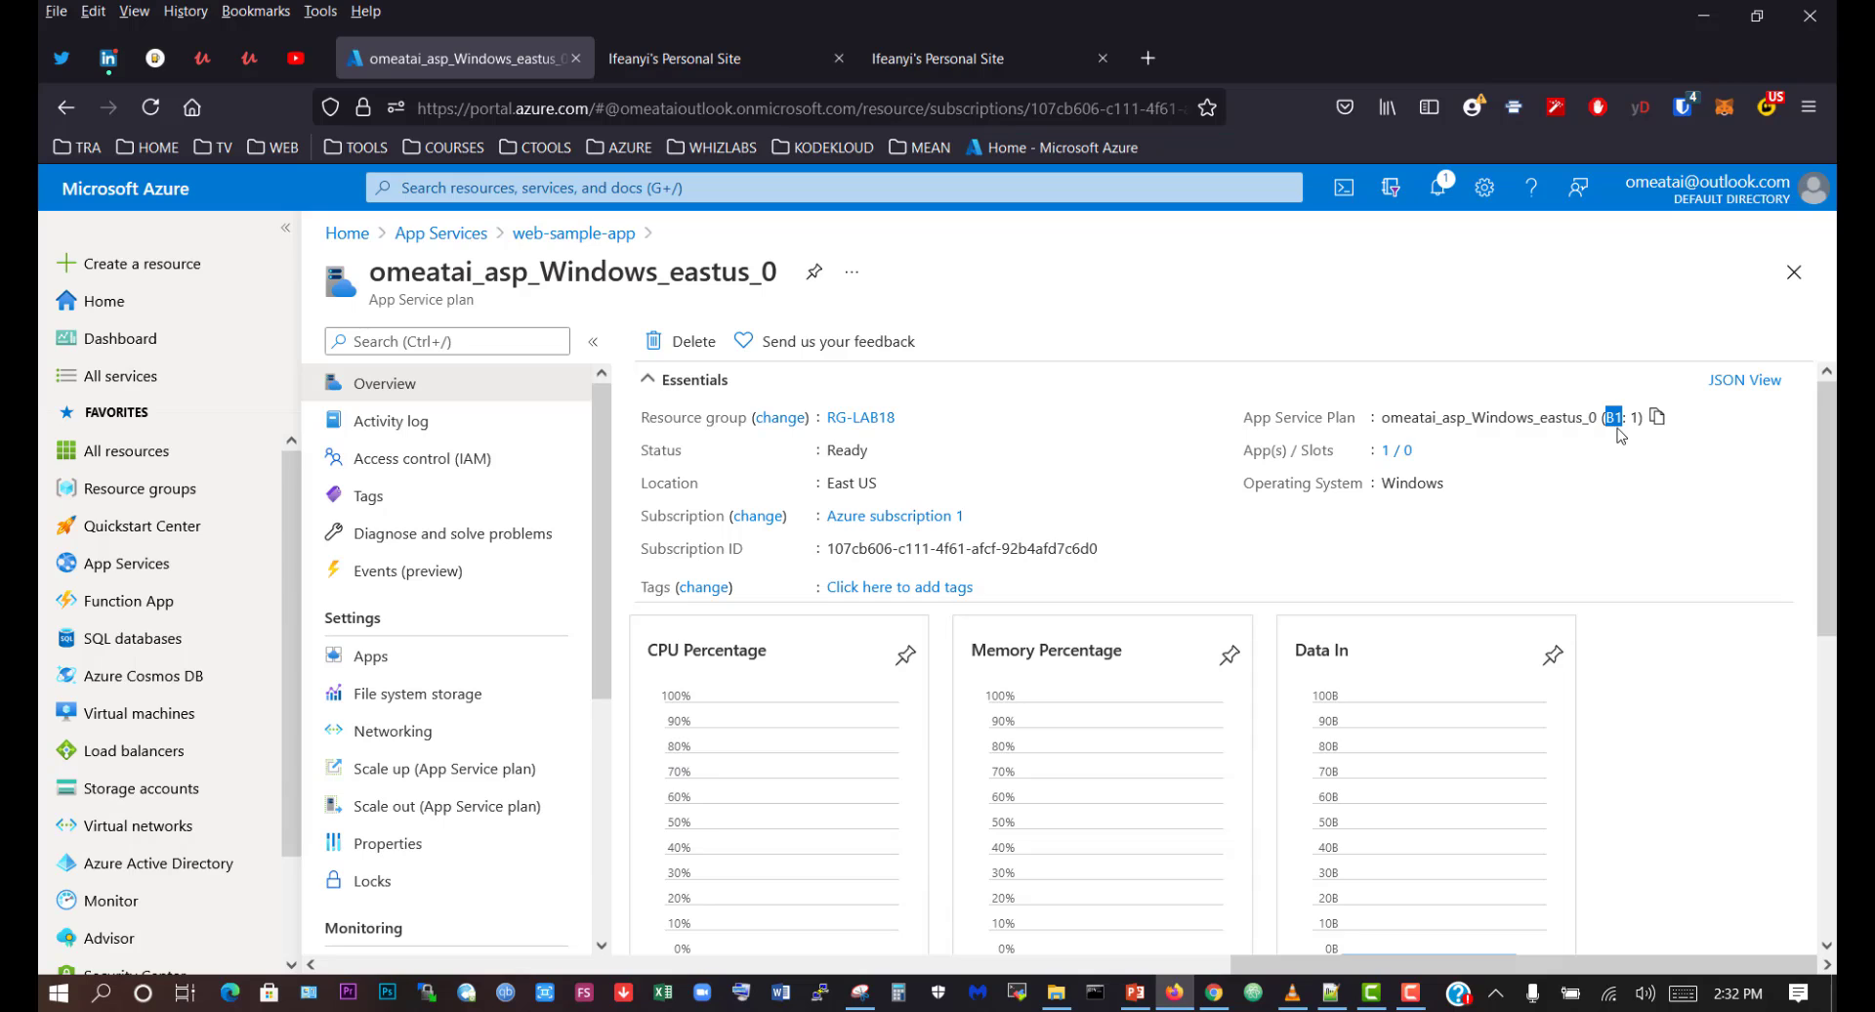
pyautogui.doubleClick(1634, 417)
# - Scale out the App Service plan manually by setting its instance count to 2, and save the configuration
pyautogui.scroll(-2, 425, 769)
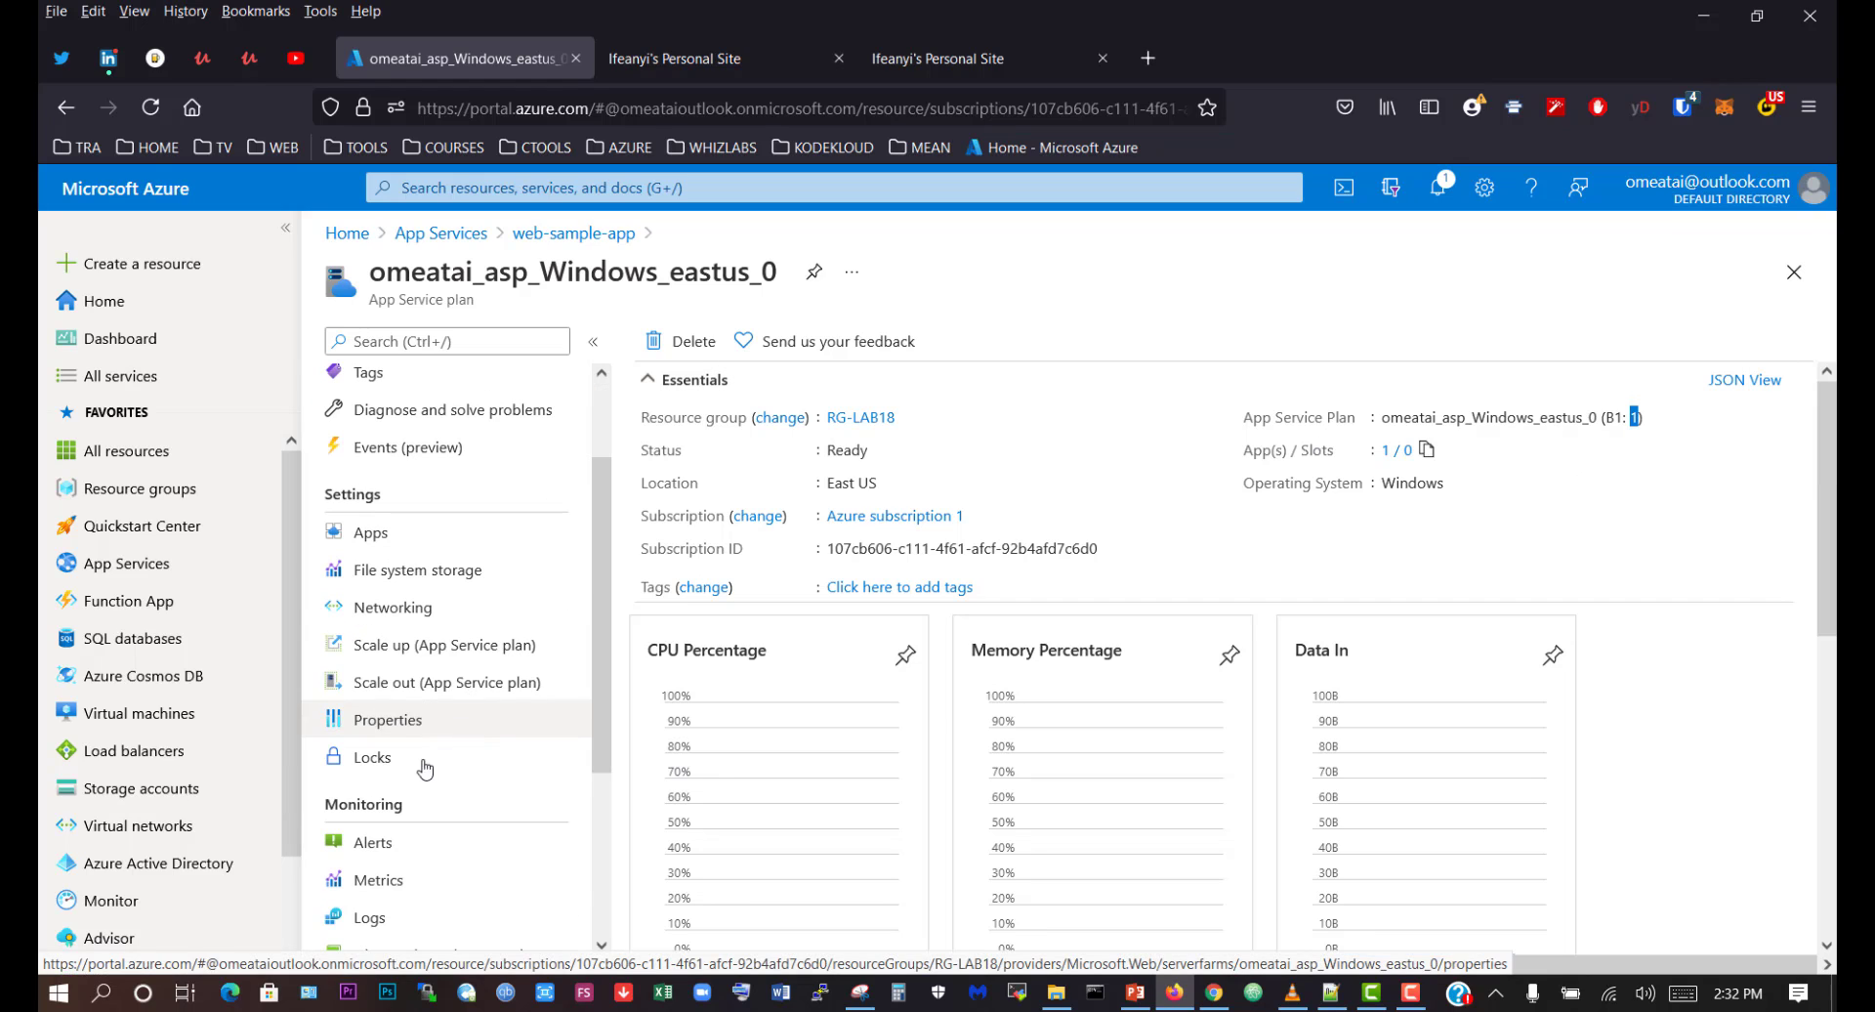
pyautogui.click(409, 683)
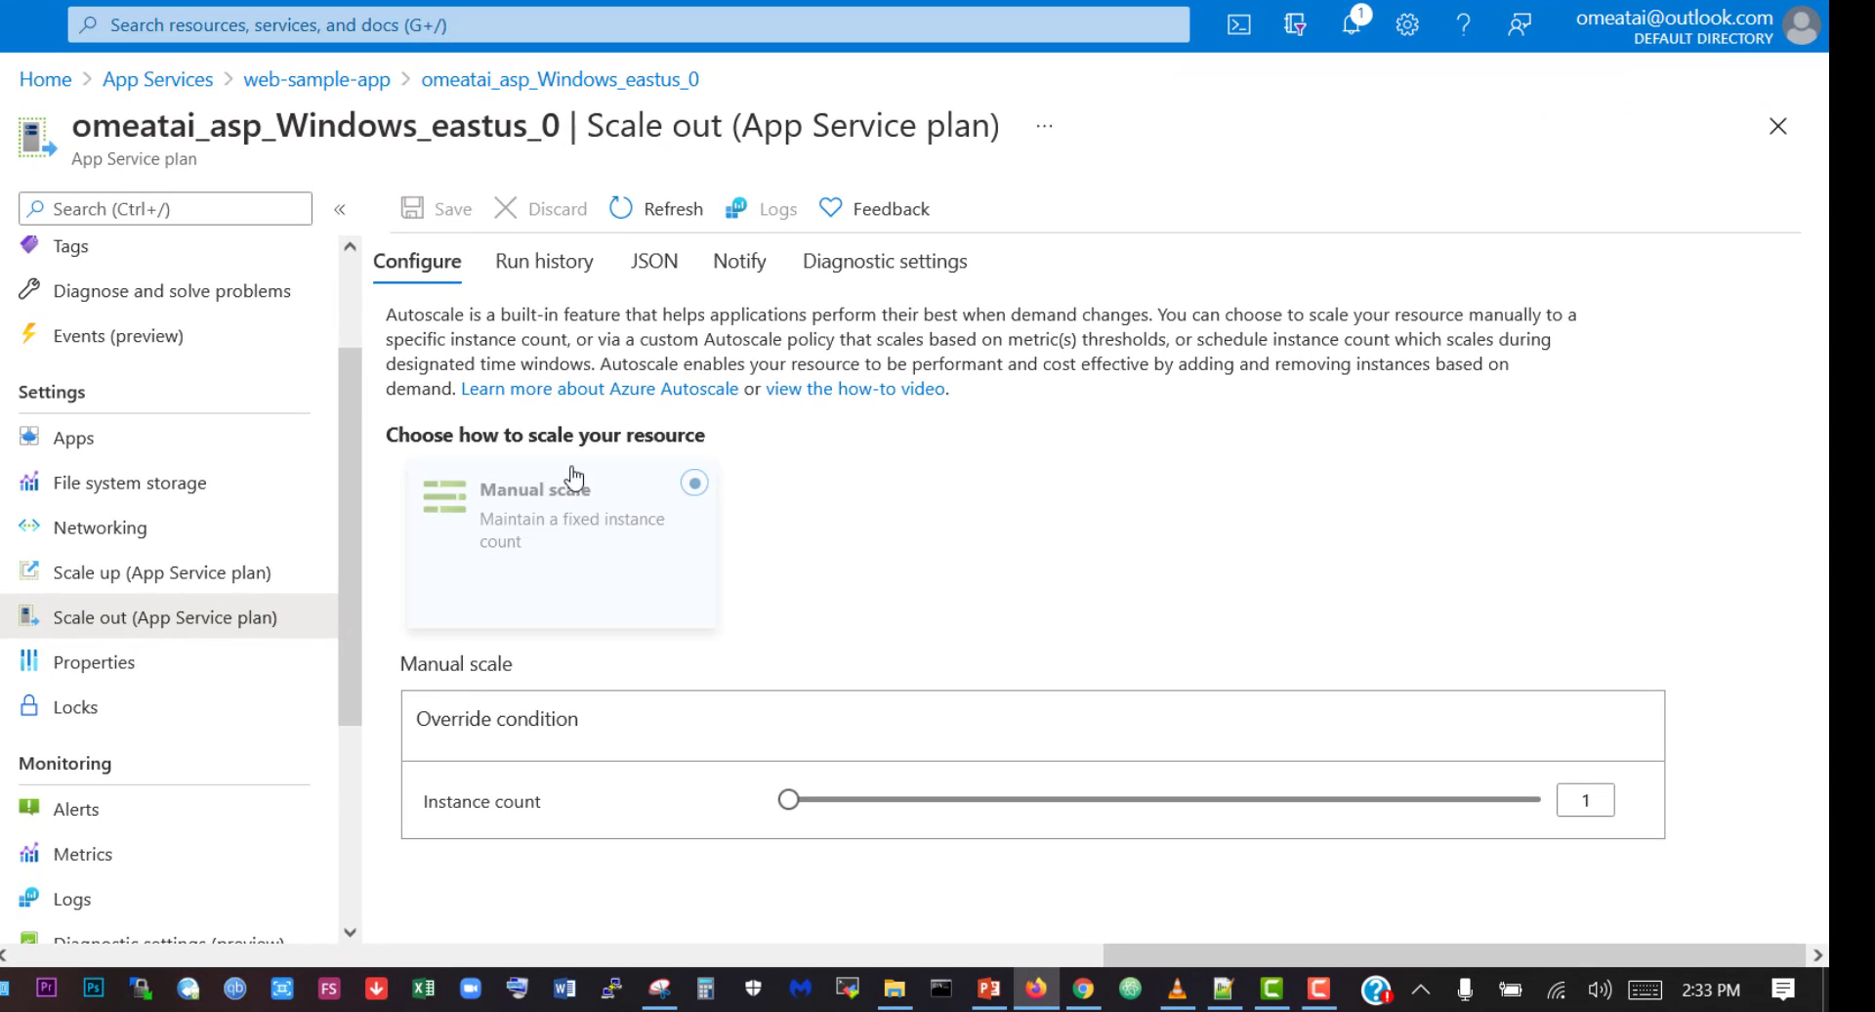
pyautogui.doubleClick(1600, 796)
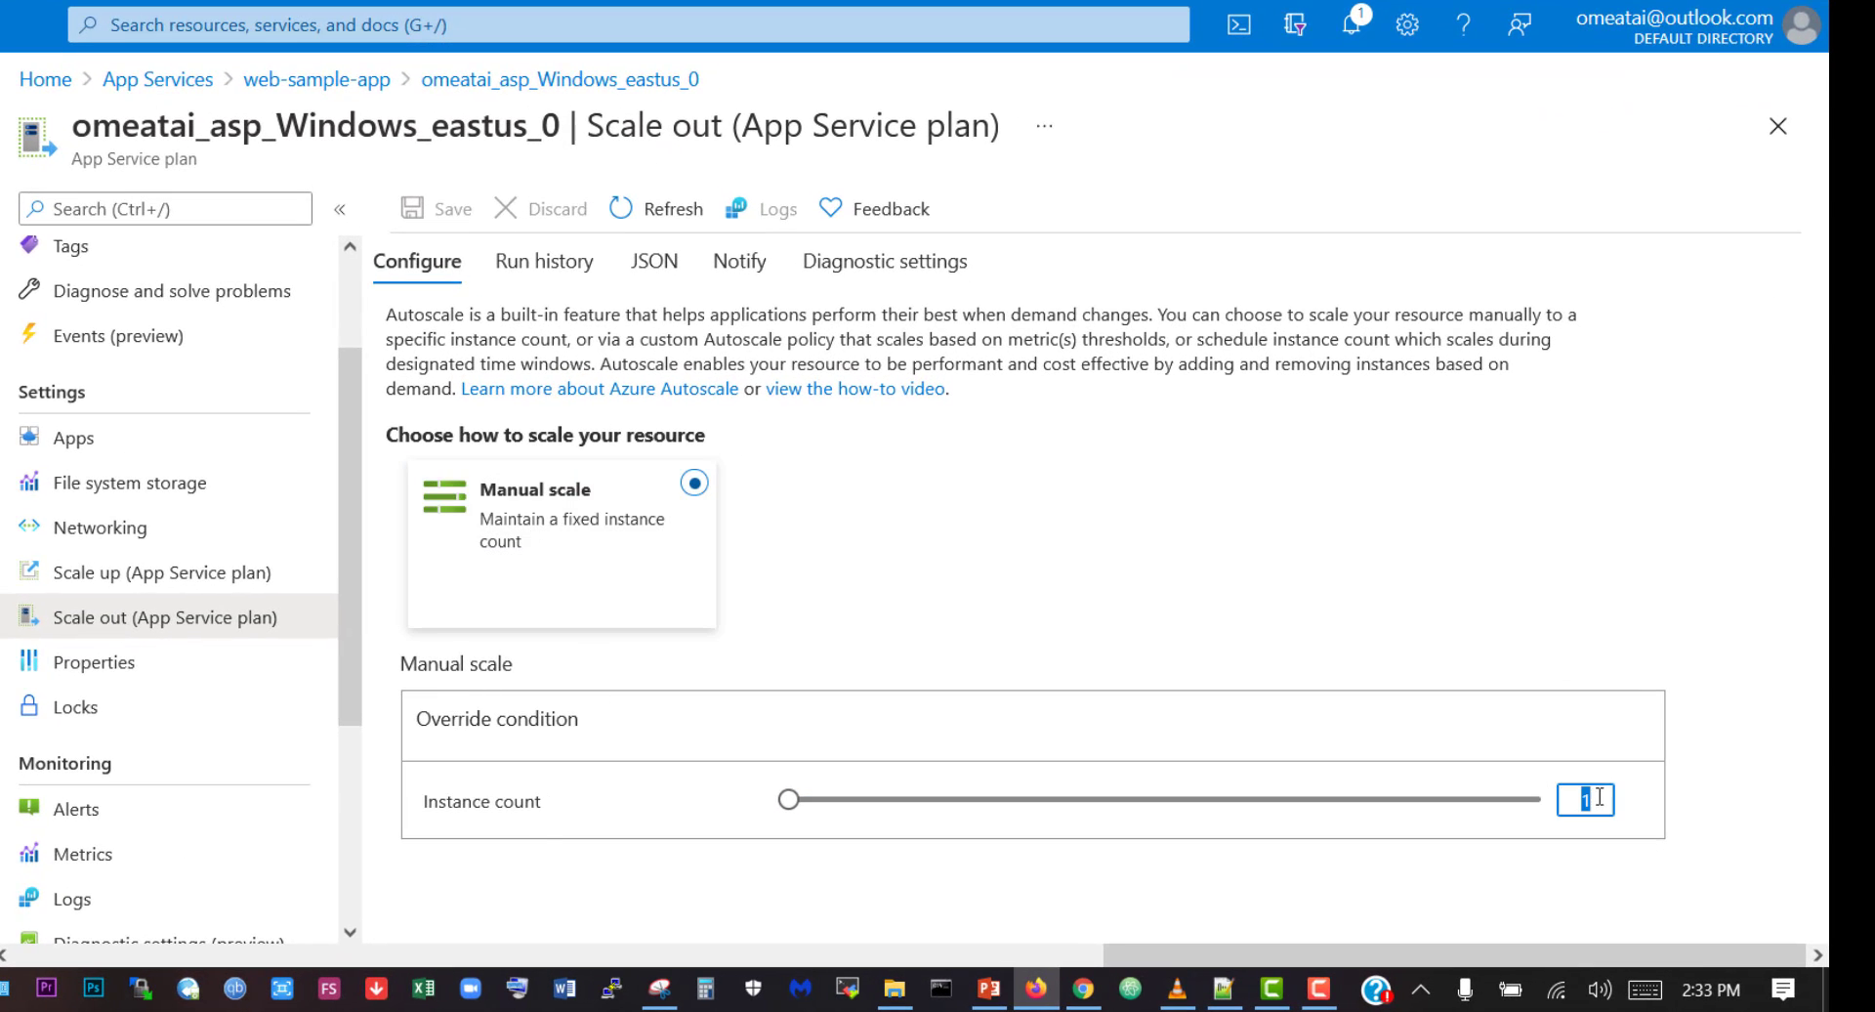
pyautogui.moveTo(789, 799); pyautogui.dragTo(1448, 805)
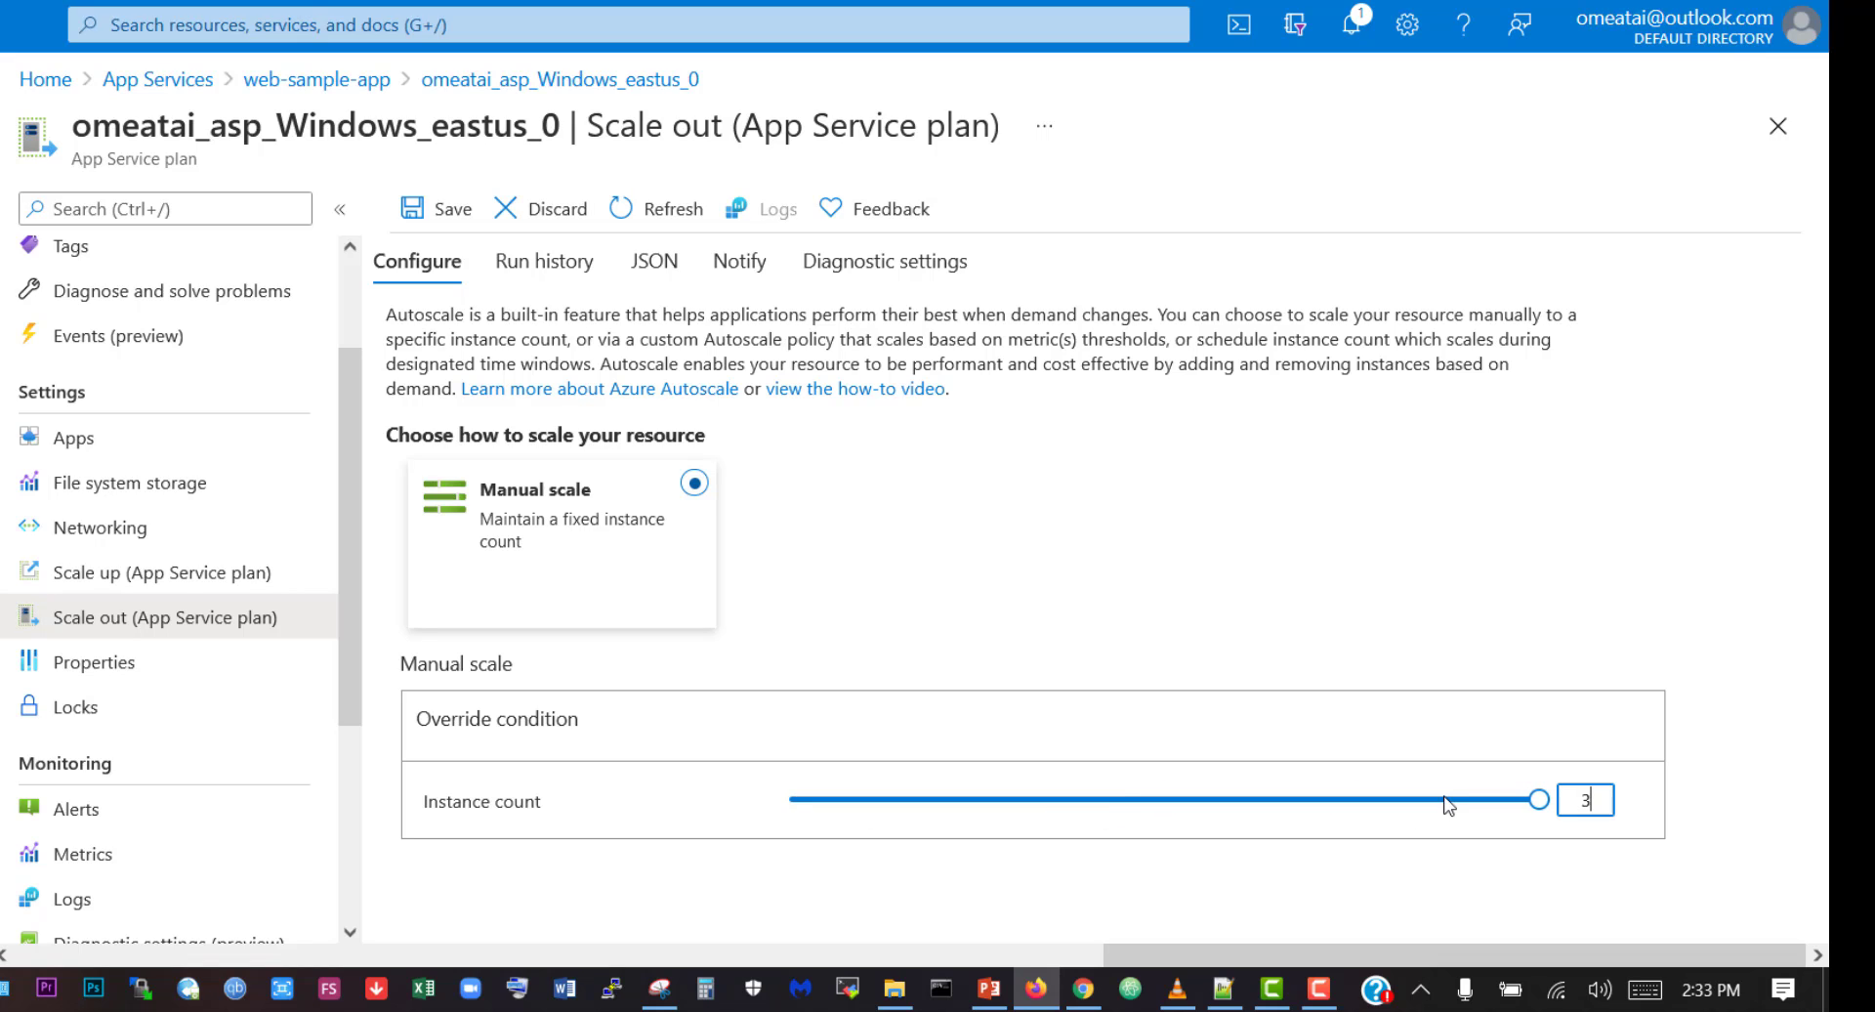
pyautogui.click(1542, 805)
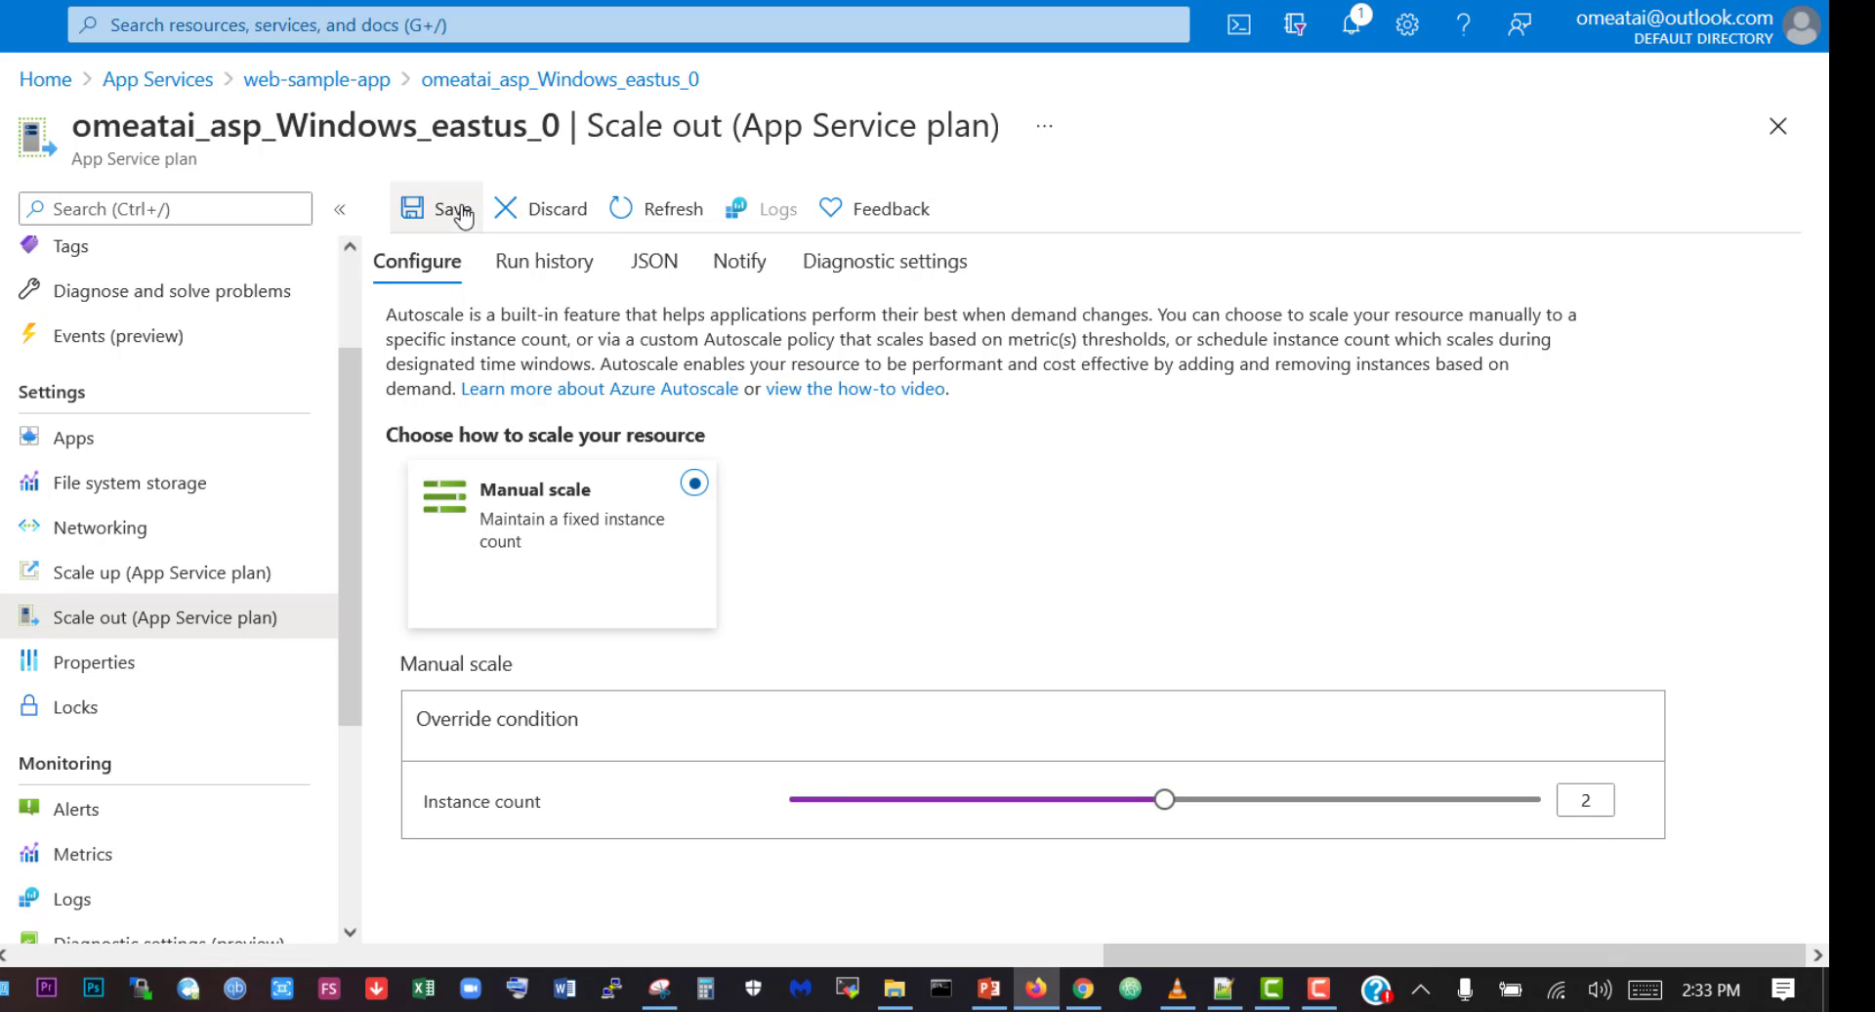
pyautogui.click(426, 217)
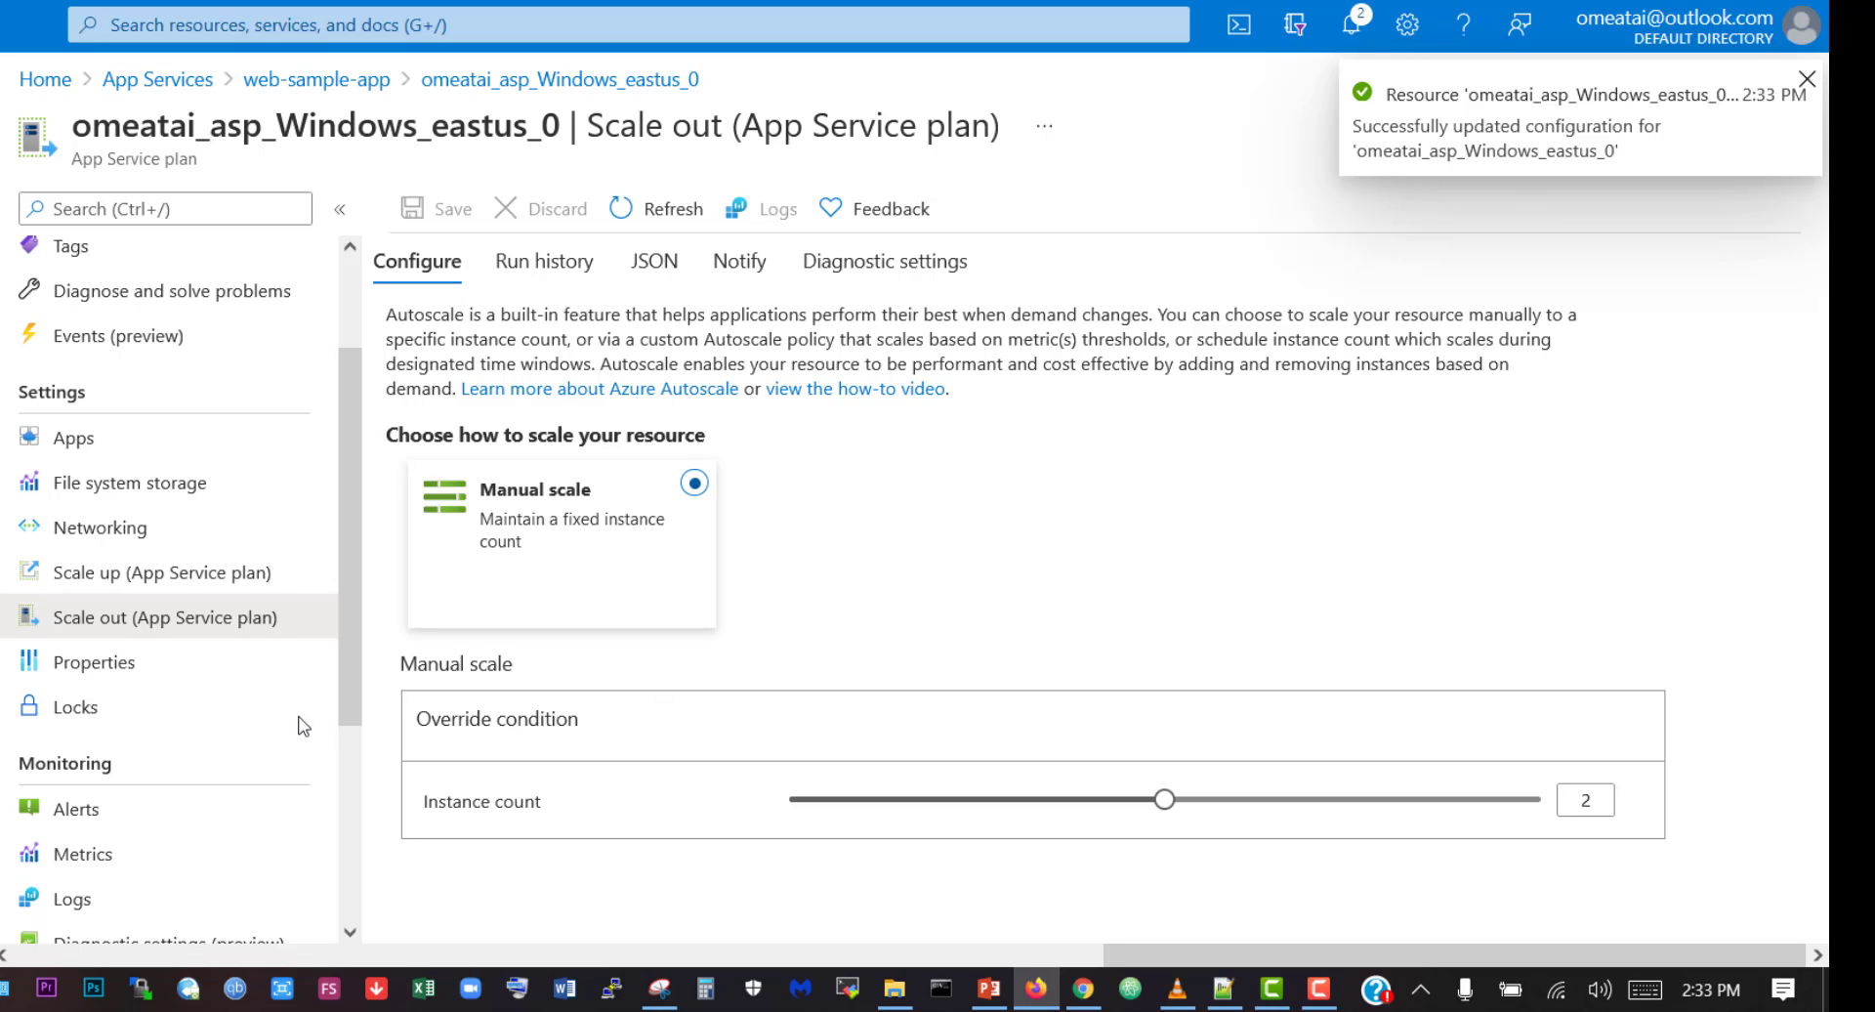
# - Return to the App Service plan's overview and verify the tier and instance count after scaling out
pyautogui.scroll(2, 142, 336)
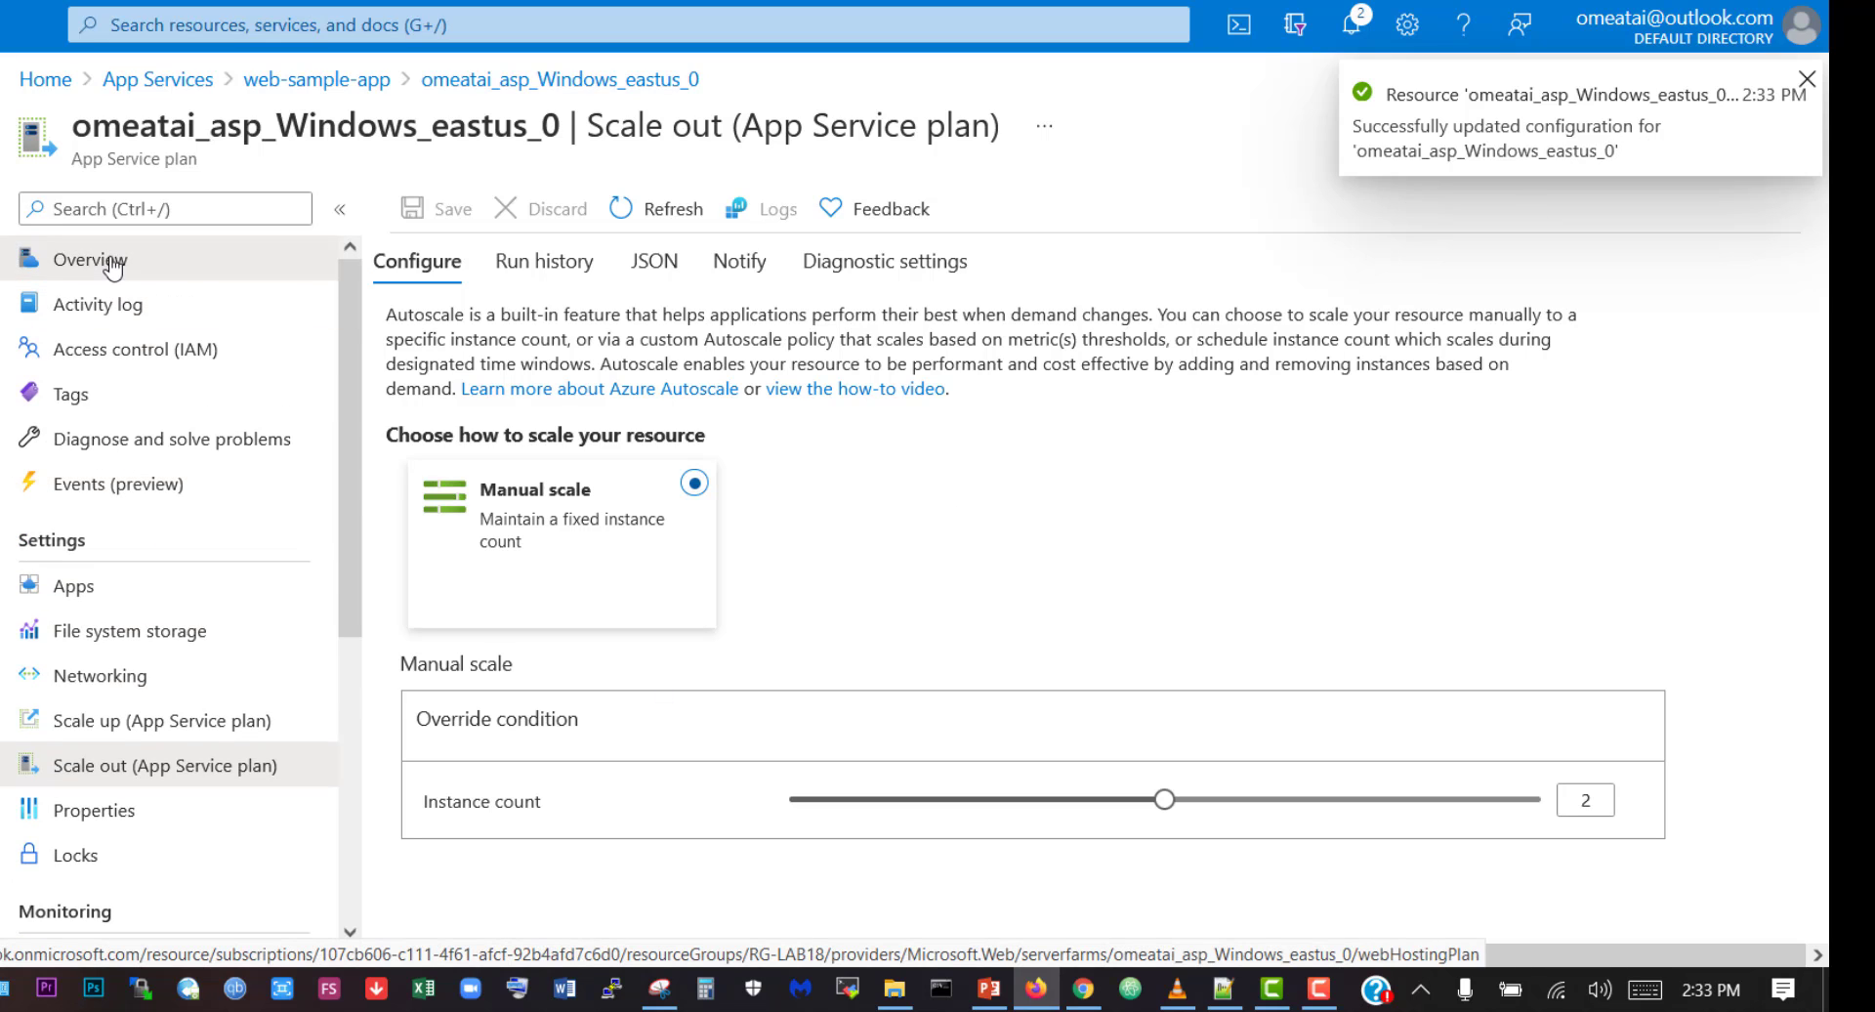
pyautogui.click(114, 257)
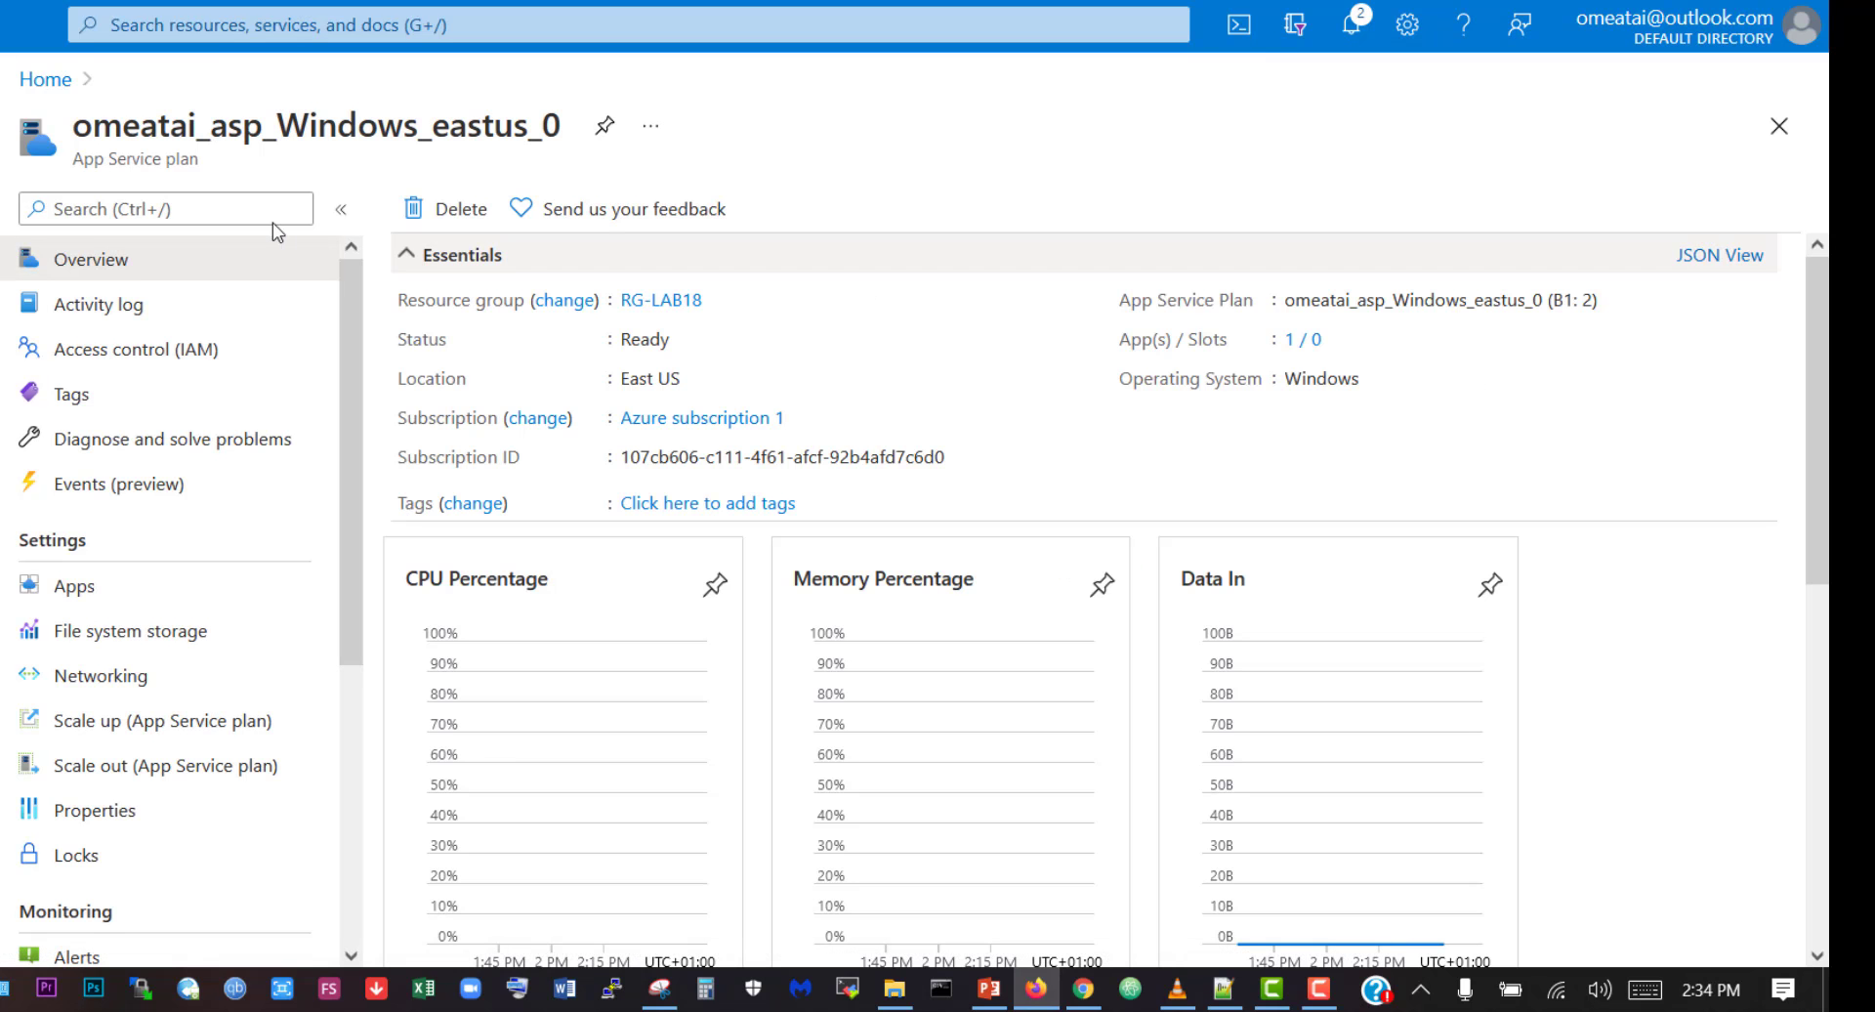
pyautogui.doubleClick(1589, 300)
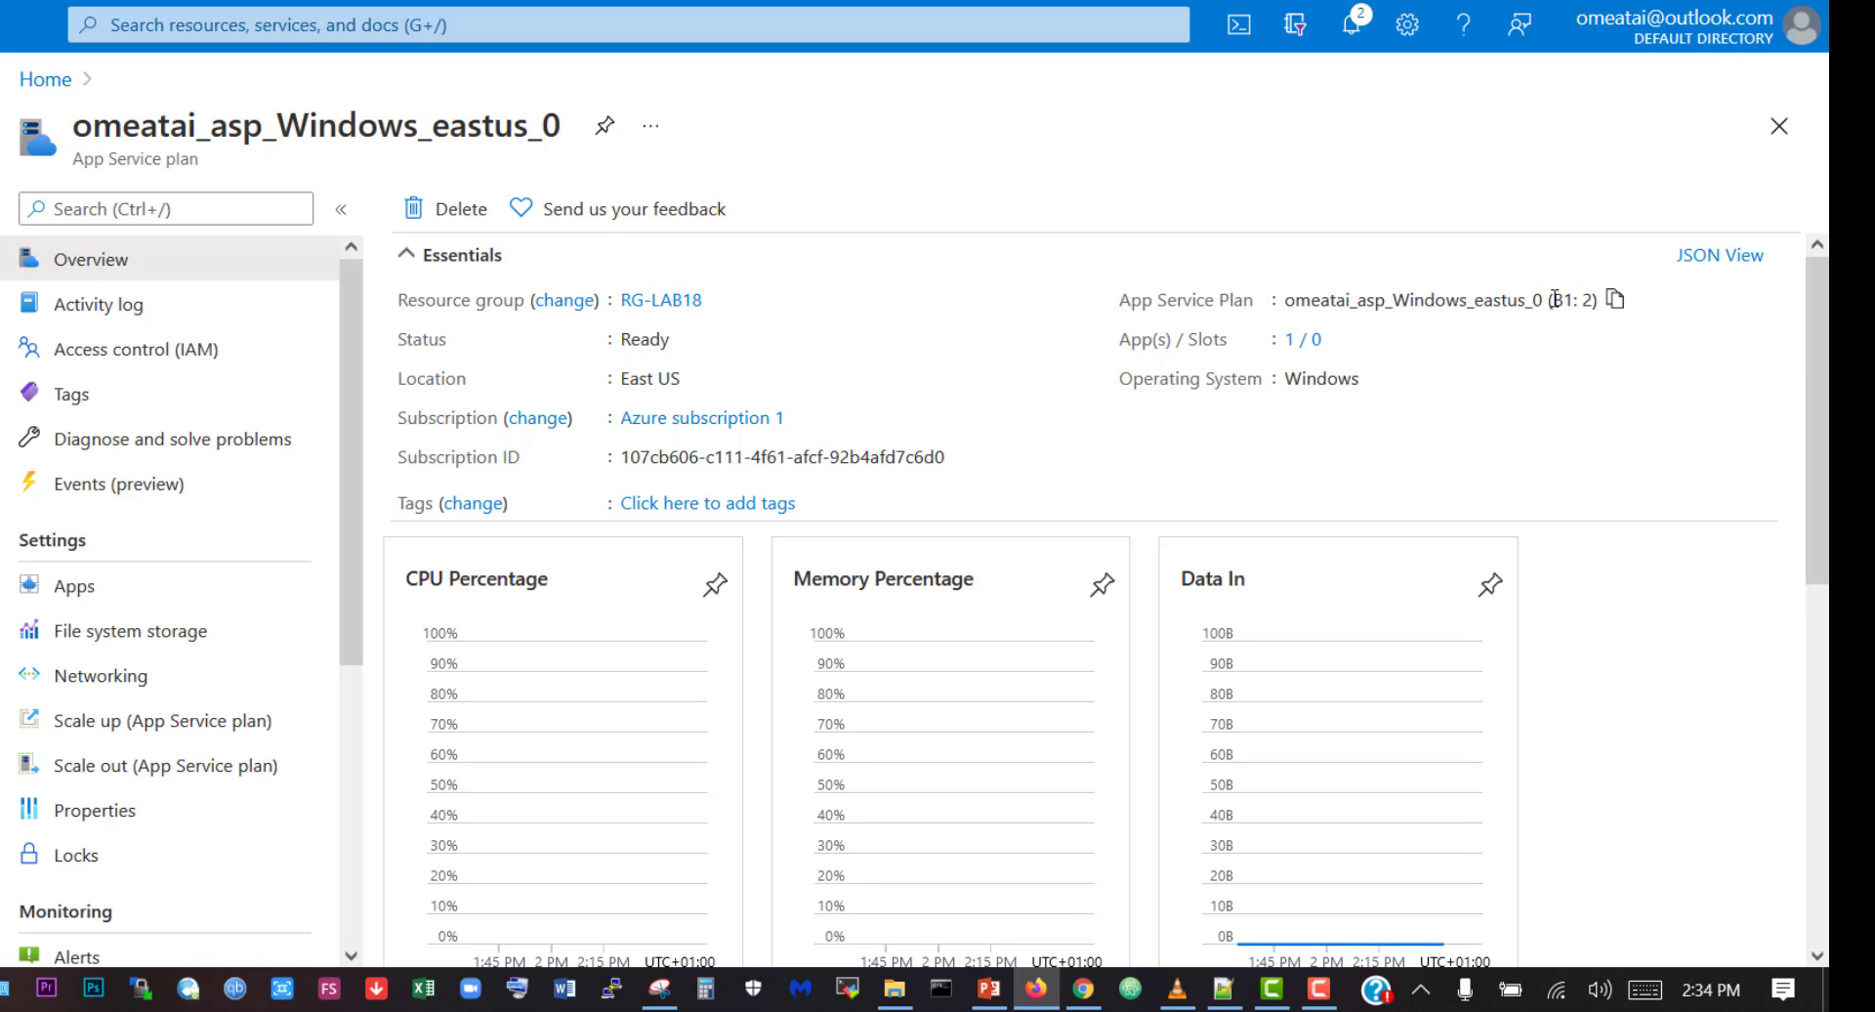
pyautogui.doubleClick(1557, 299)
pyautogui.moveTo(1569, 300); pyautogui.dragTo(1573, 300)
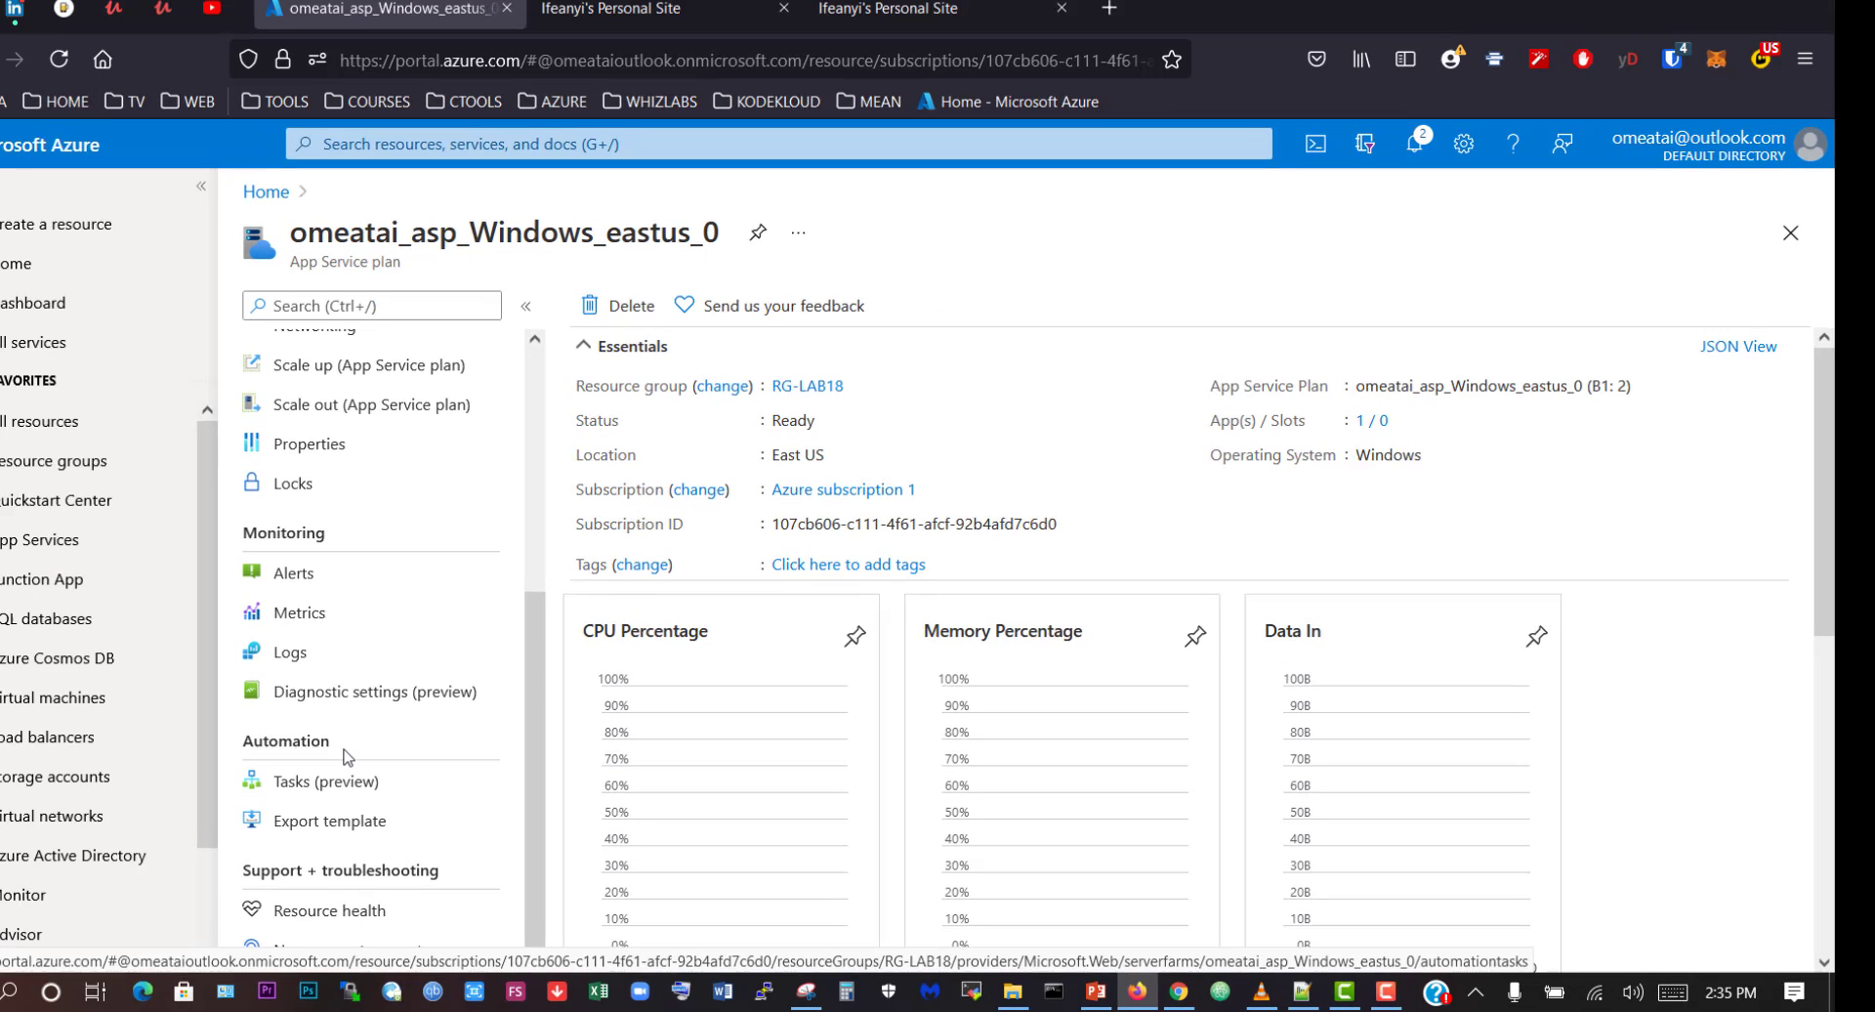
pyautogui.scroll(3, 430, 684)
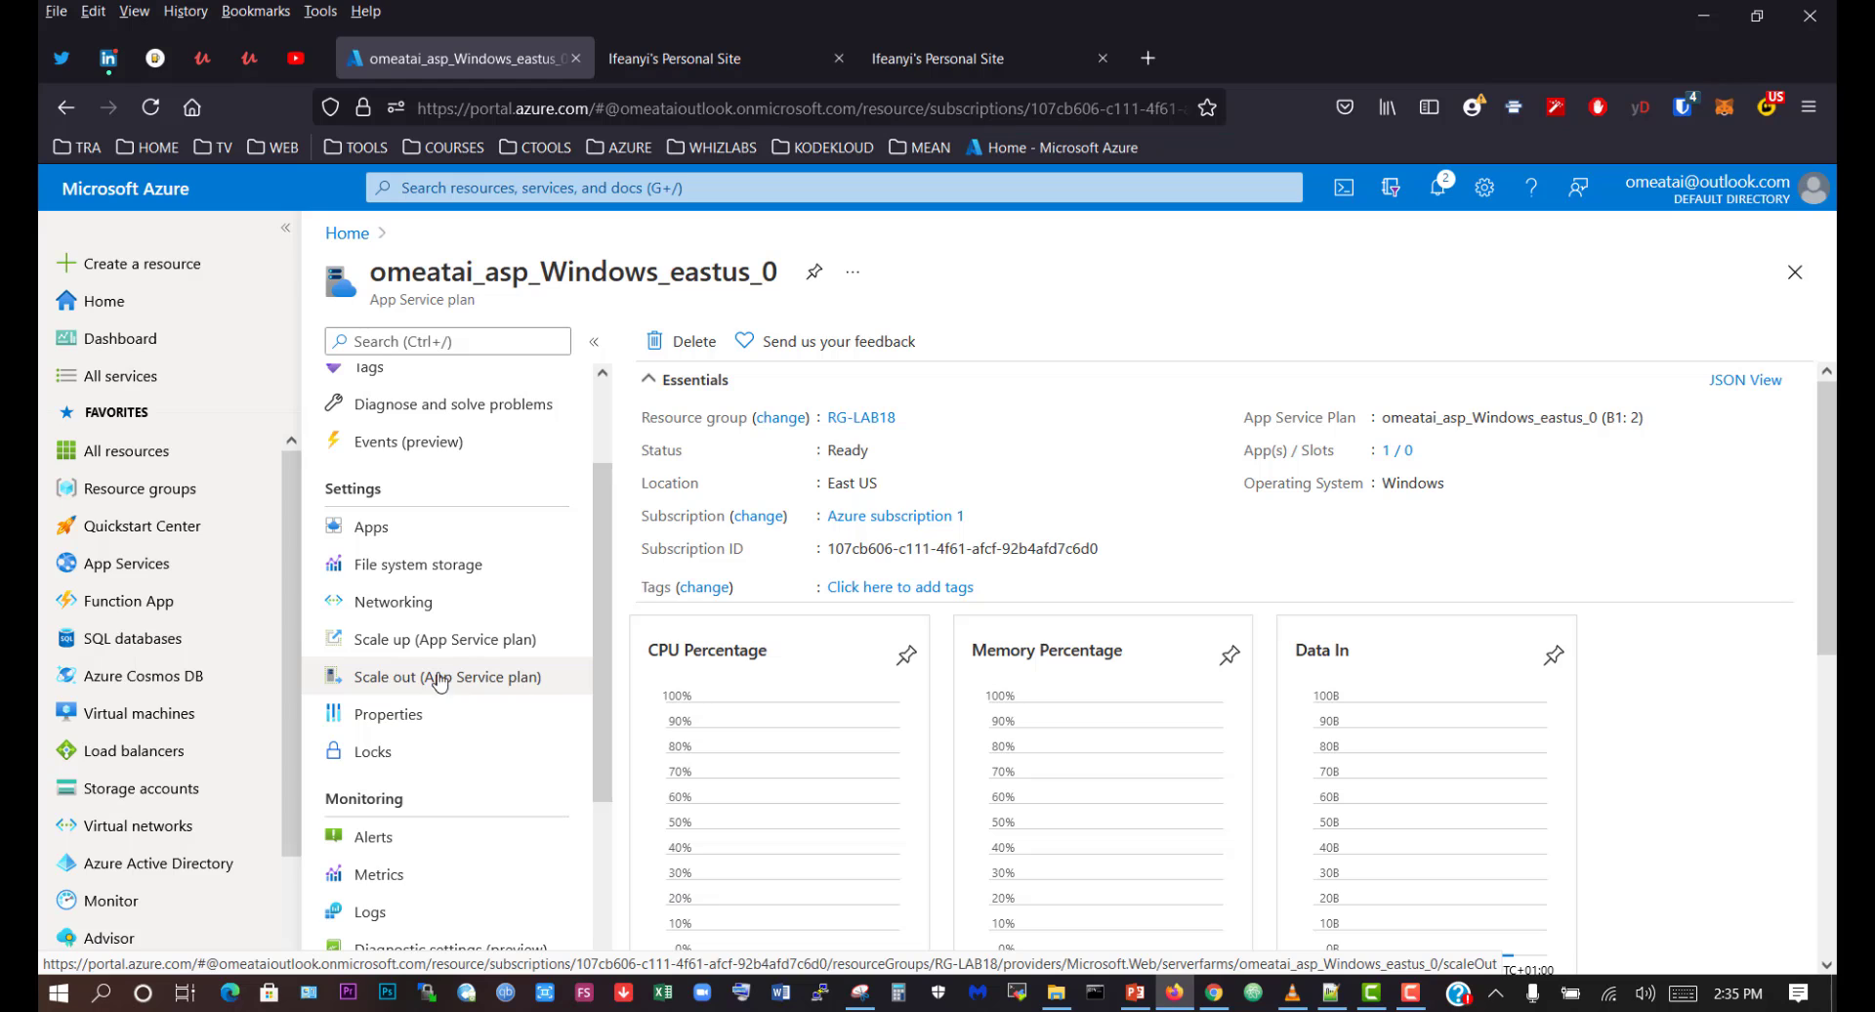
pyautogui.click(418, 640)
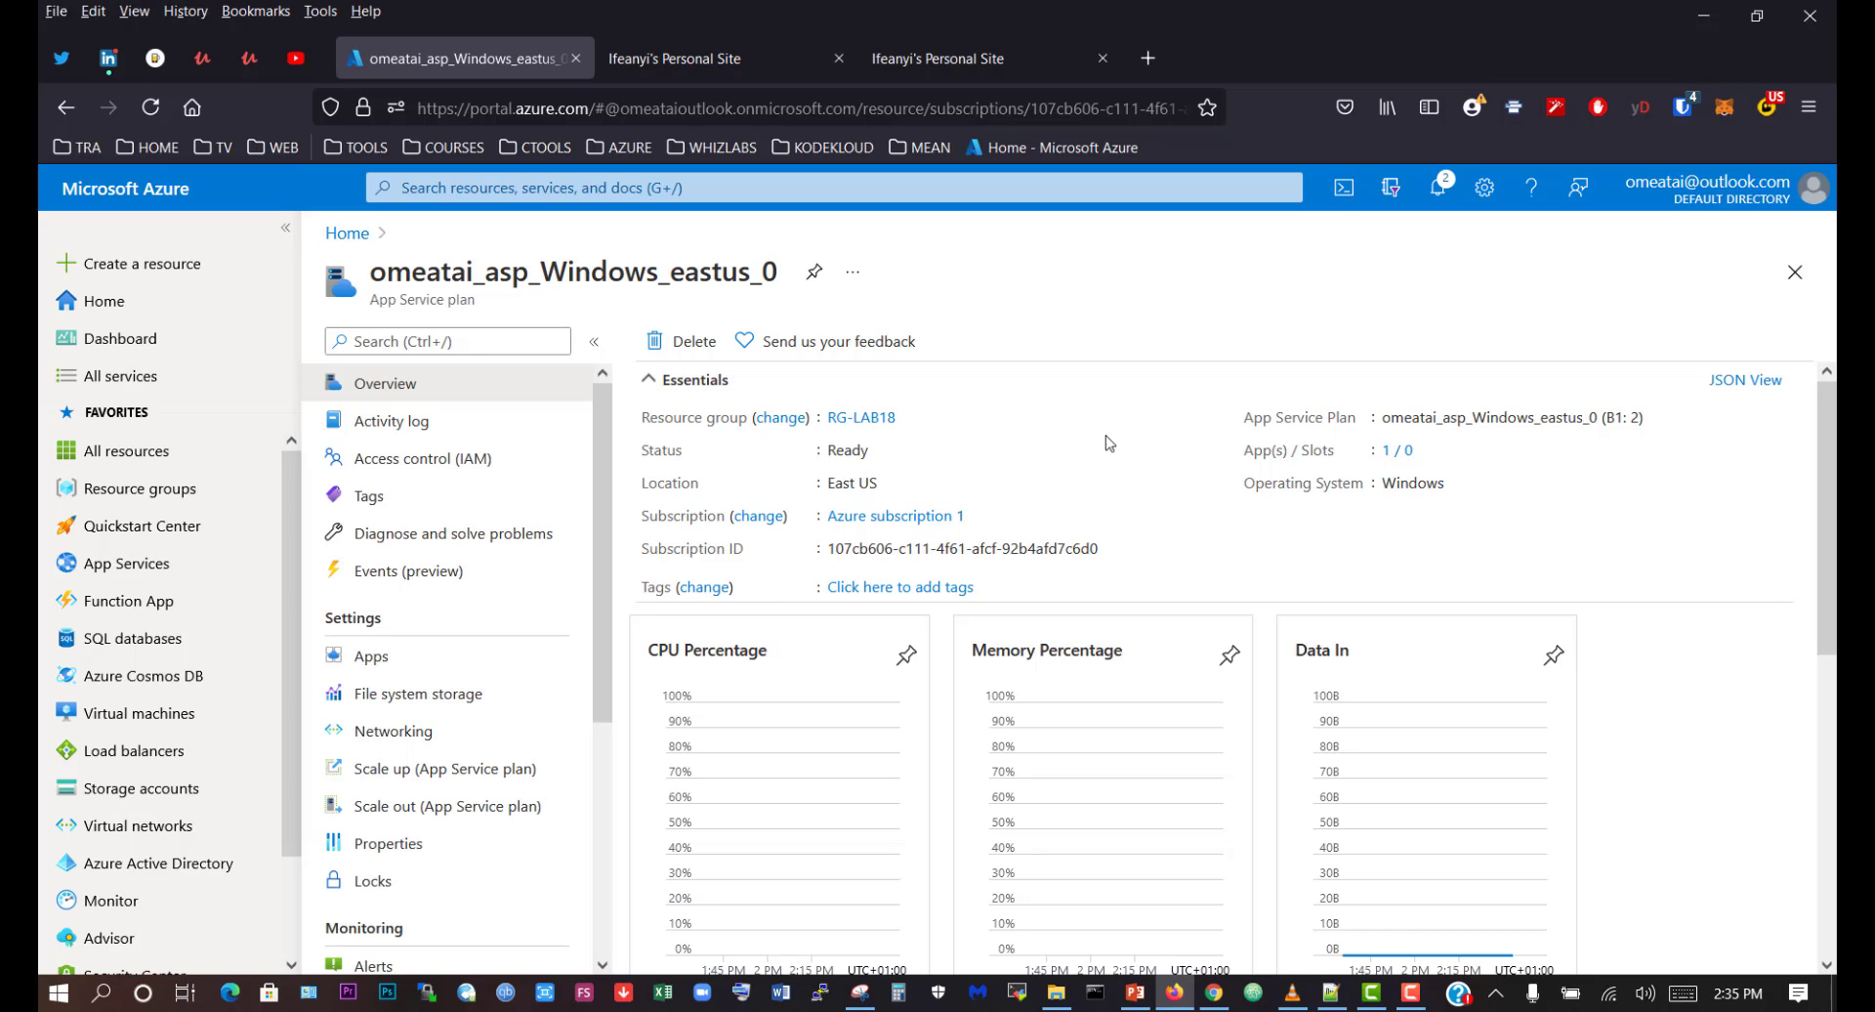
# - Search the portal for "app service", open the App Service plans list, and check the plan's pricing tier and instance count
pyautogui.click(464, 190)
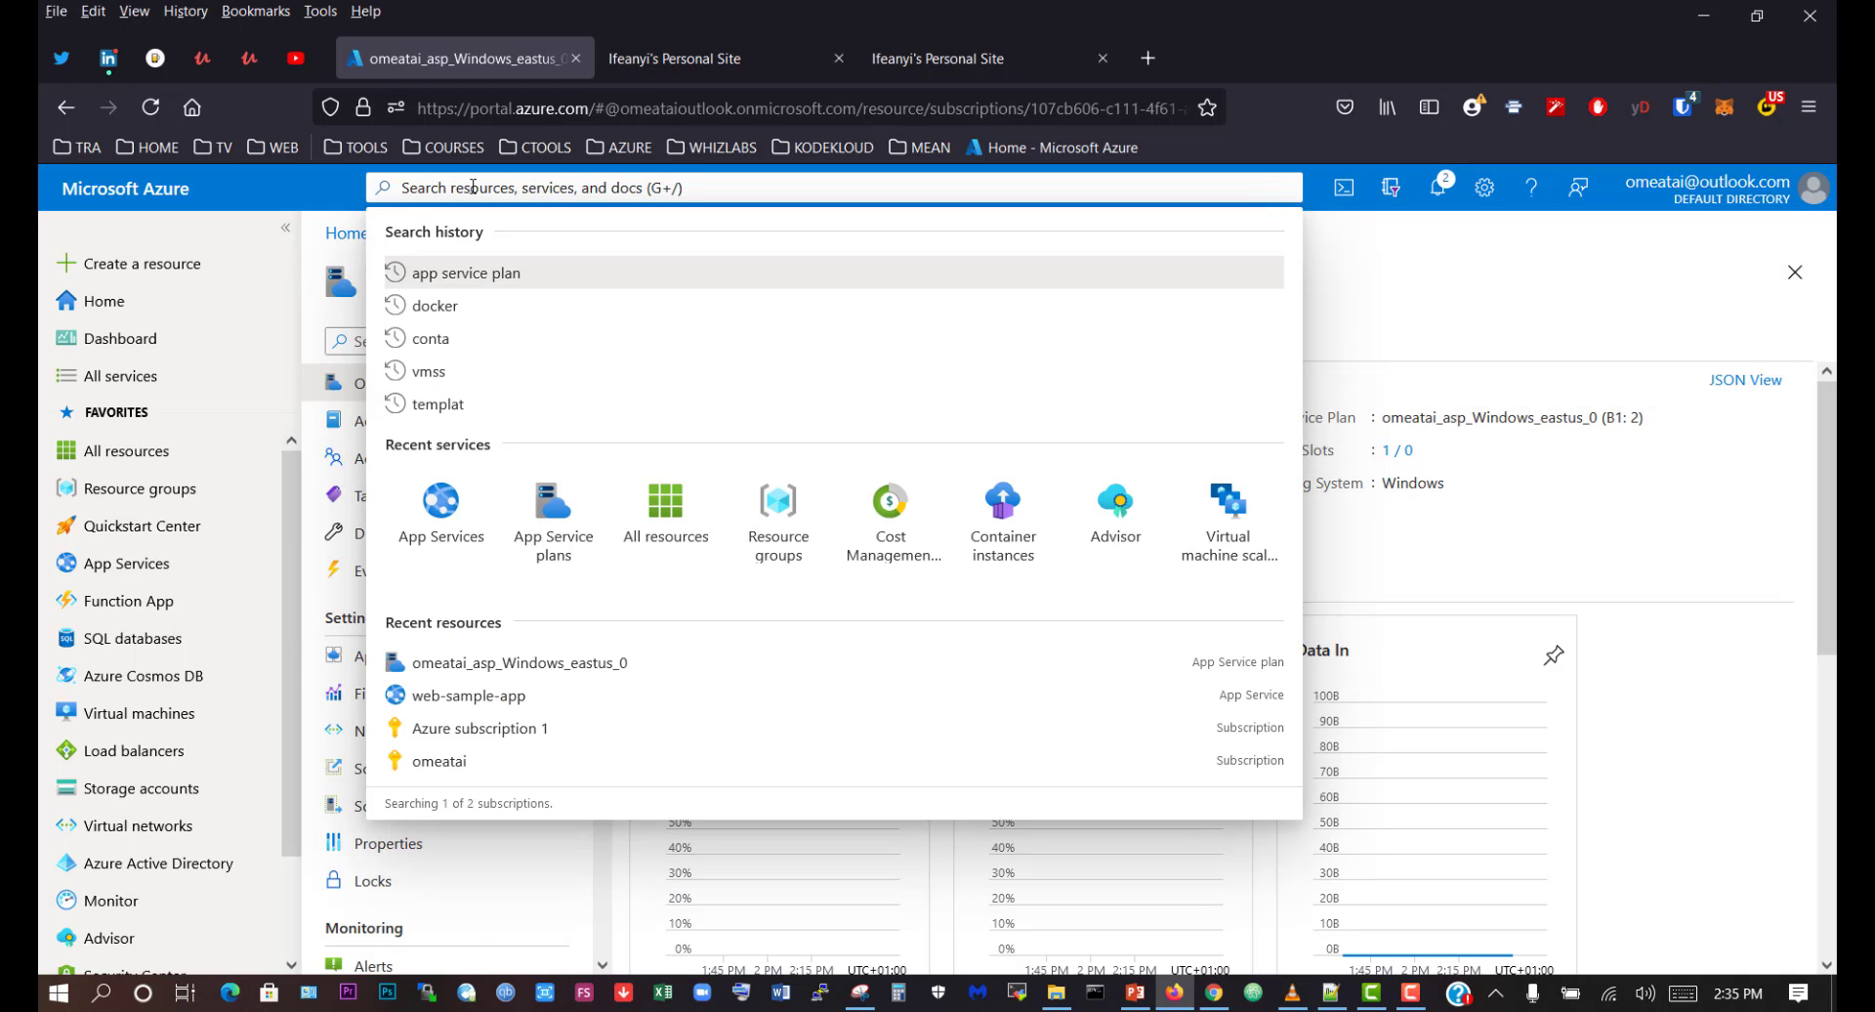
pyautogui.write('a')
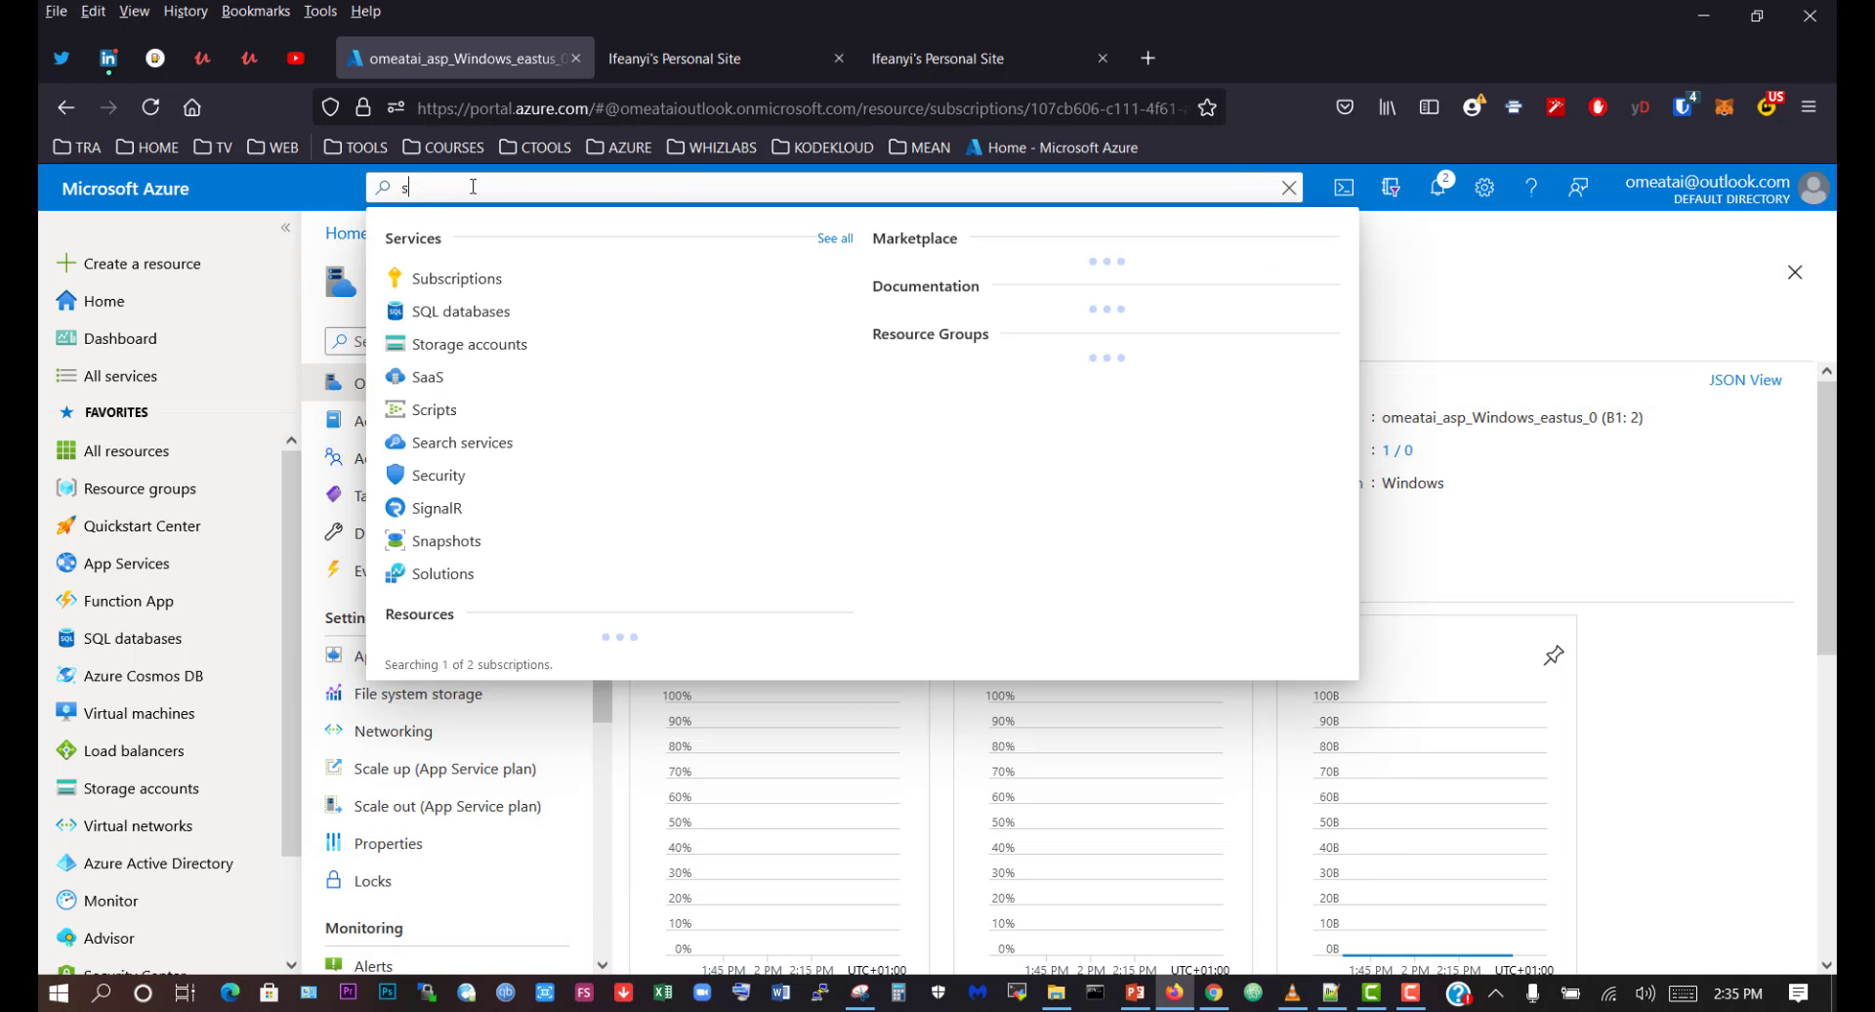
pyautogui.press('BackSpace')
pyautogui.write('app service')
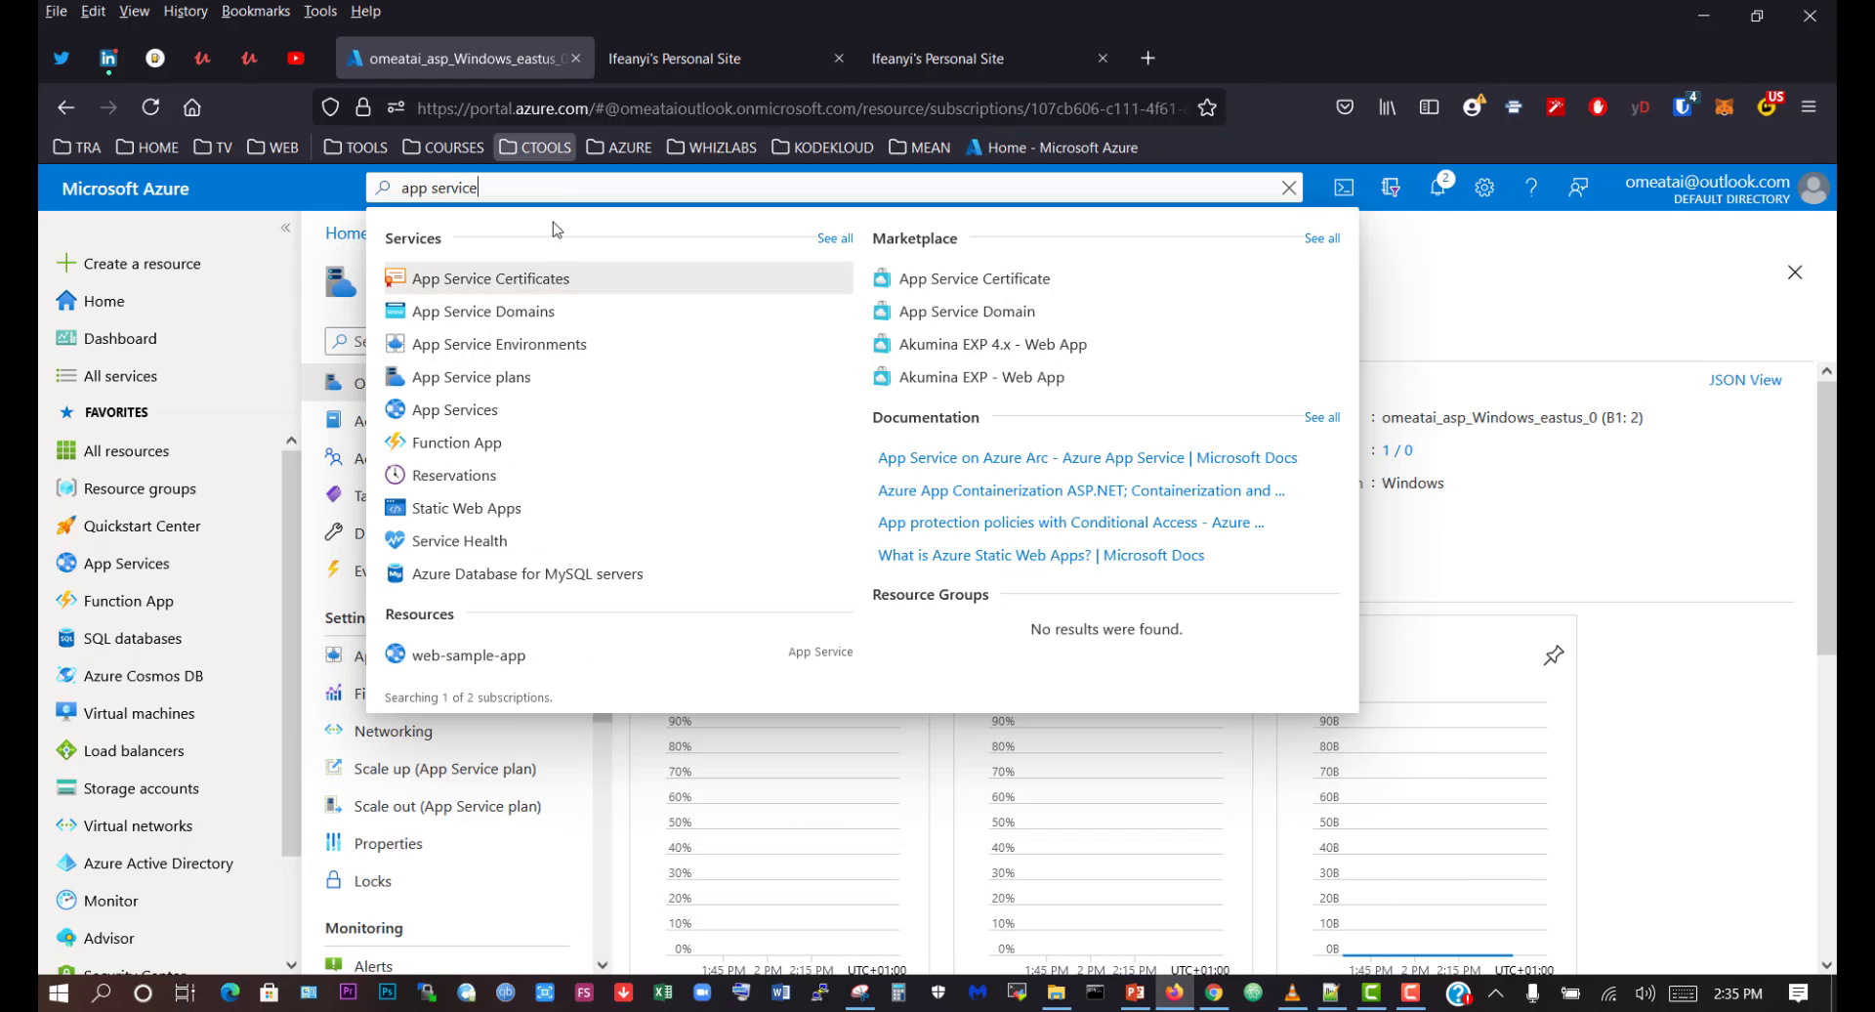
pyautogui.click(535, 383)
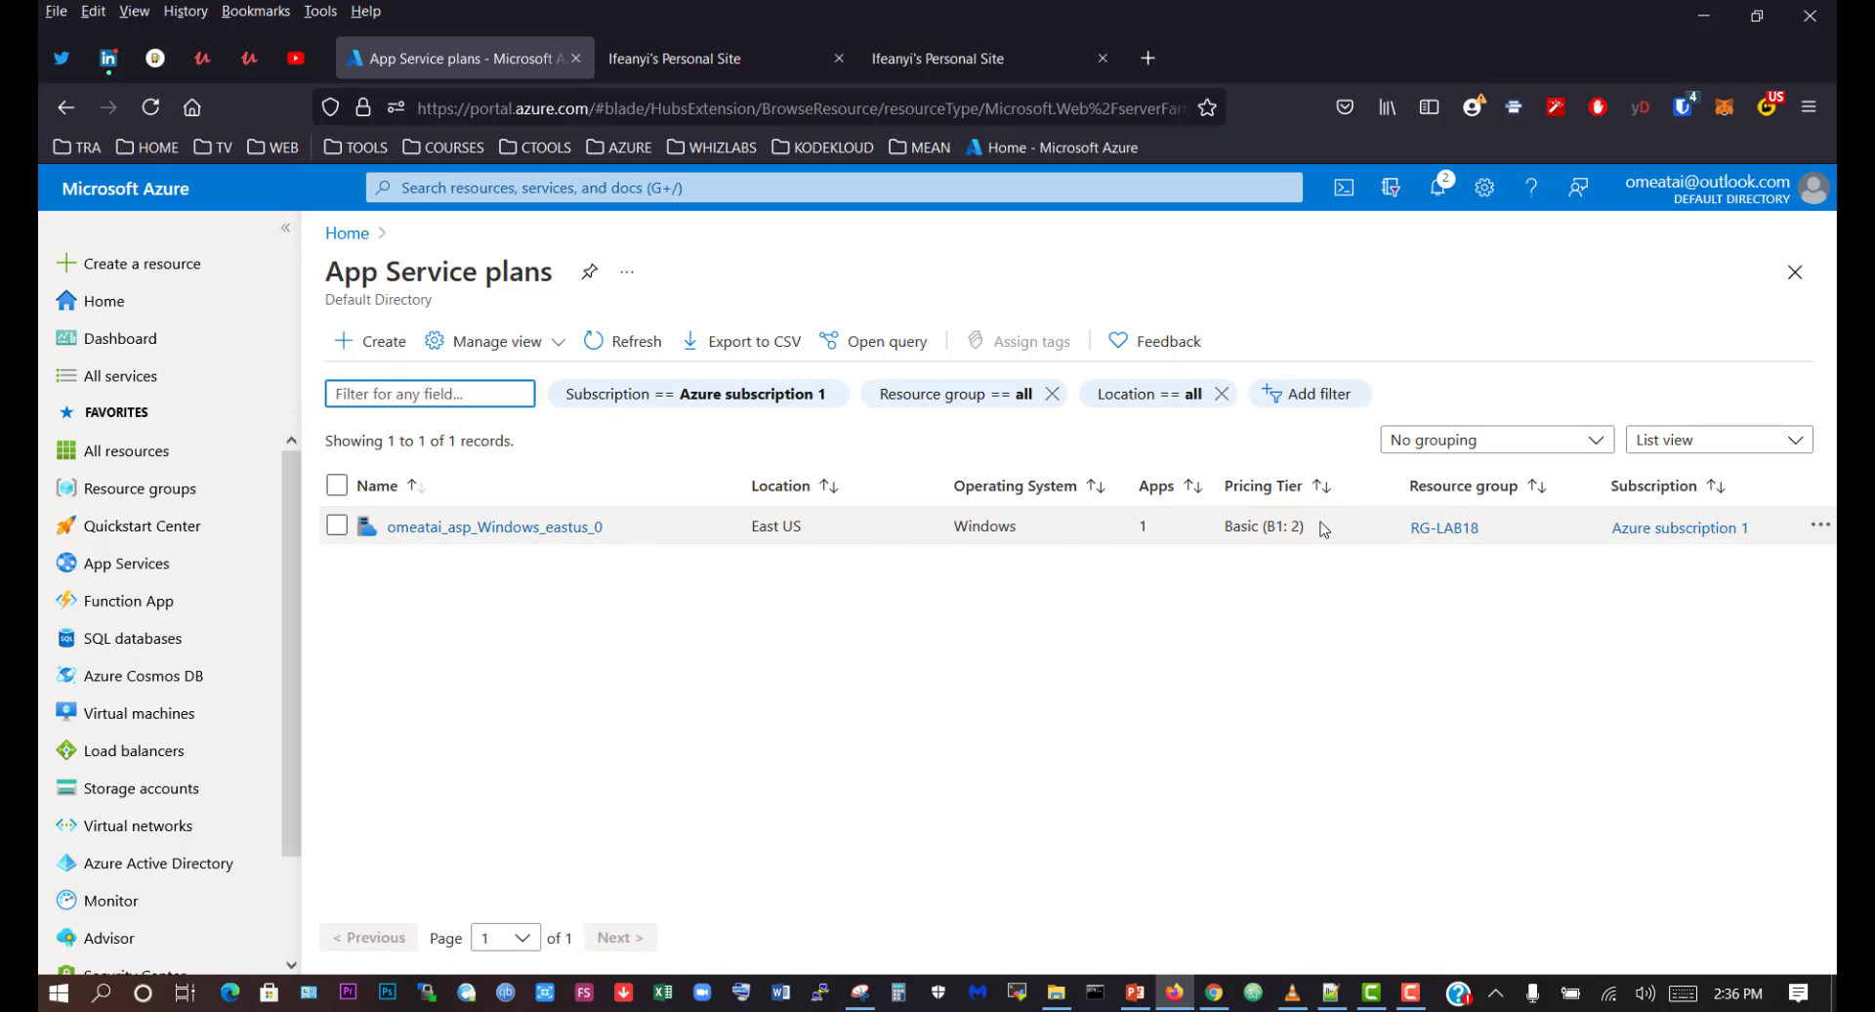
pyautogui.doubleClick(1269, 526)
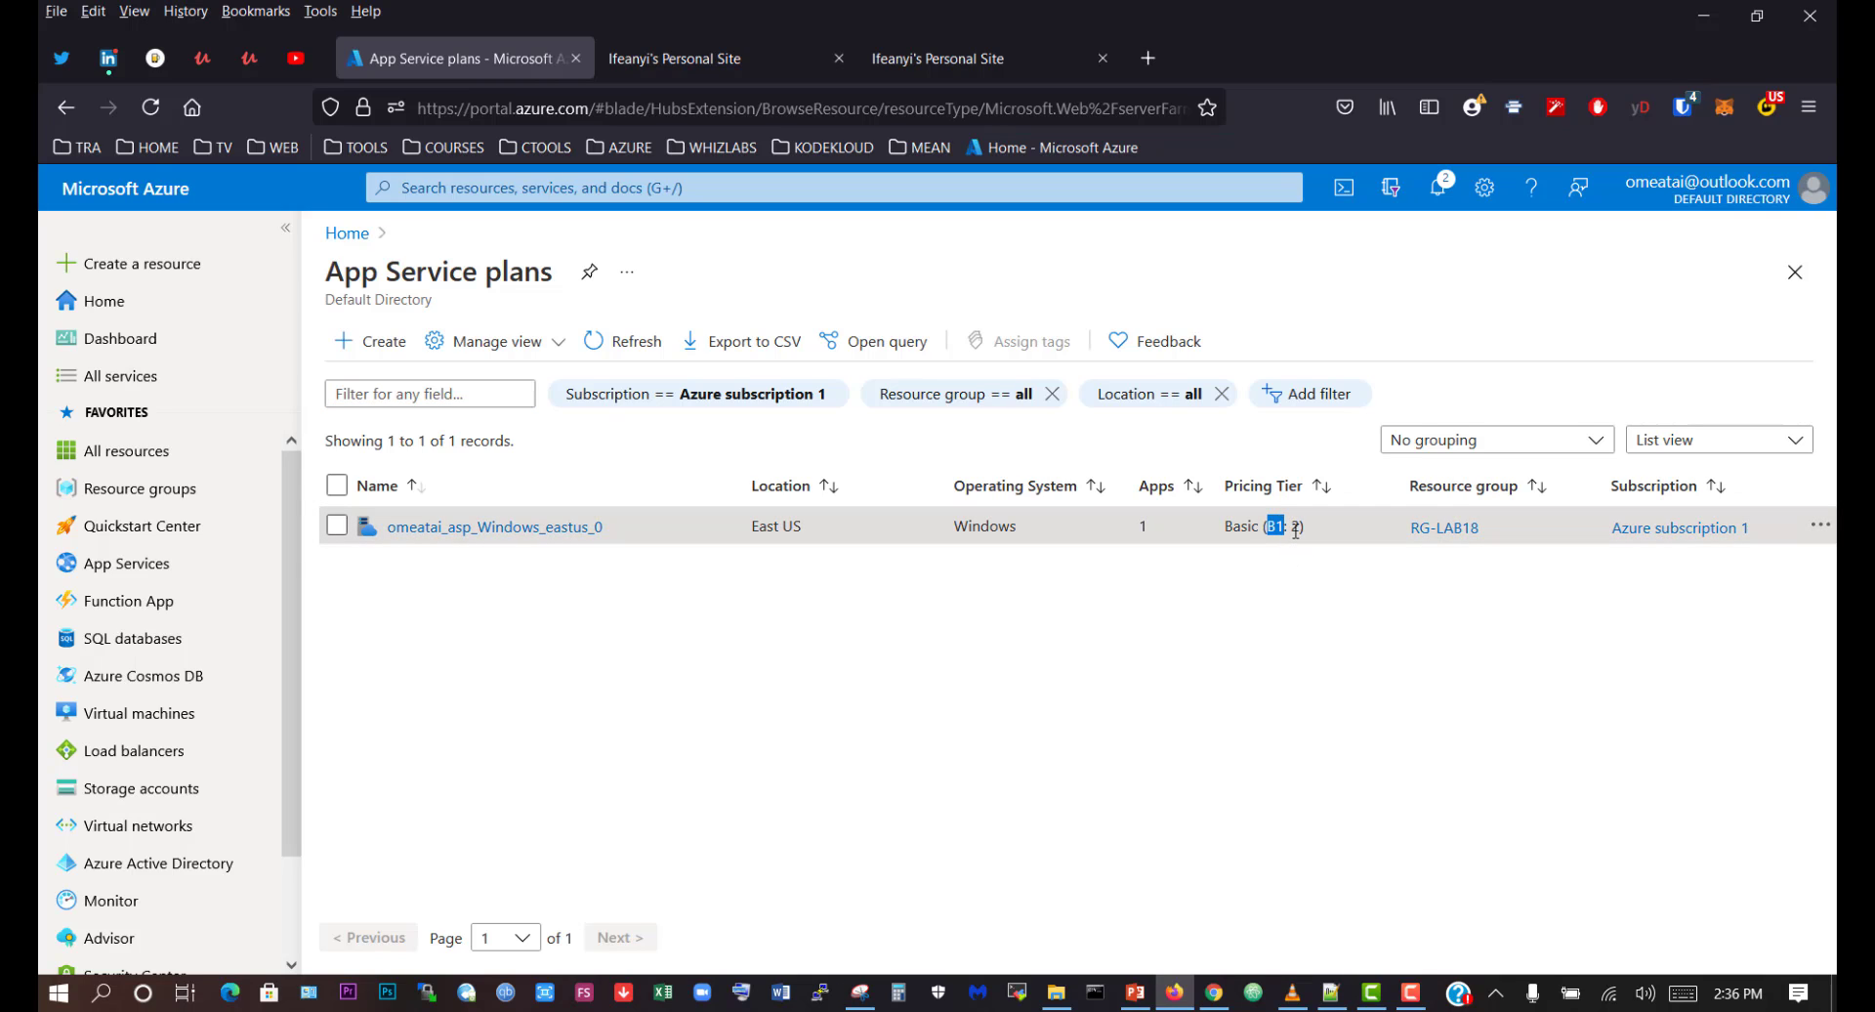
pyautogui.doubleClick(1297, 528)
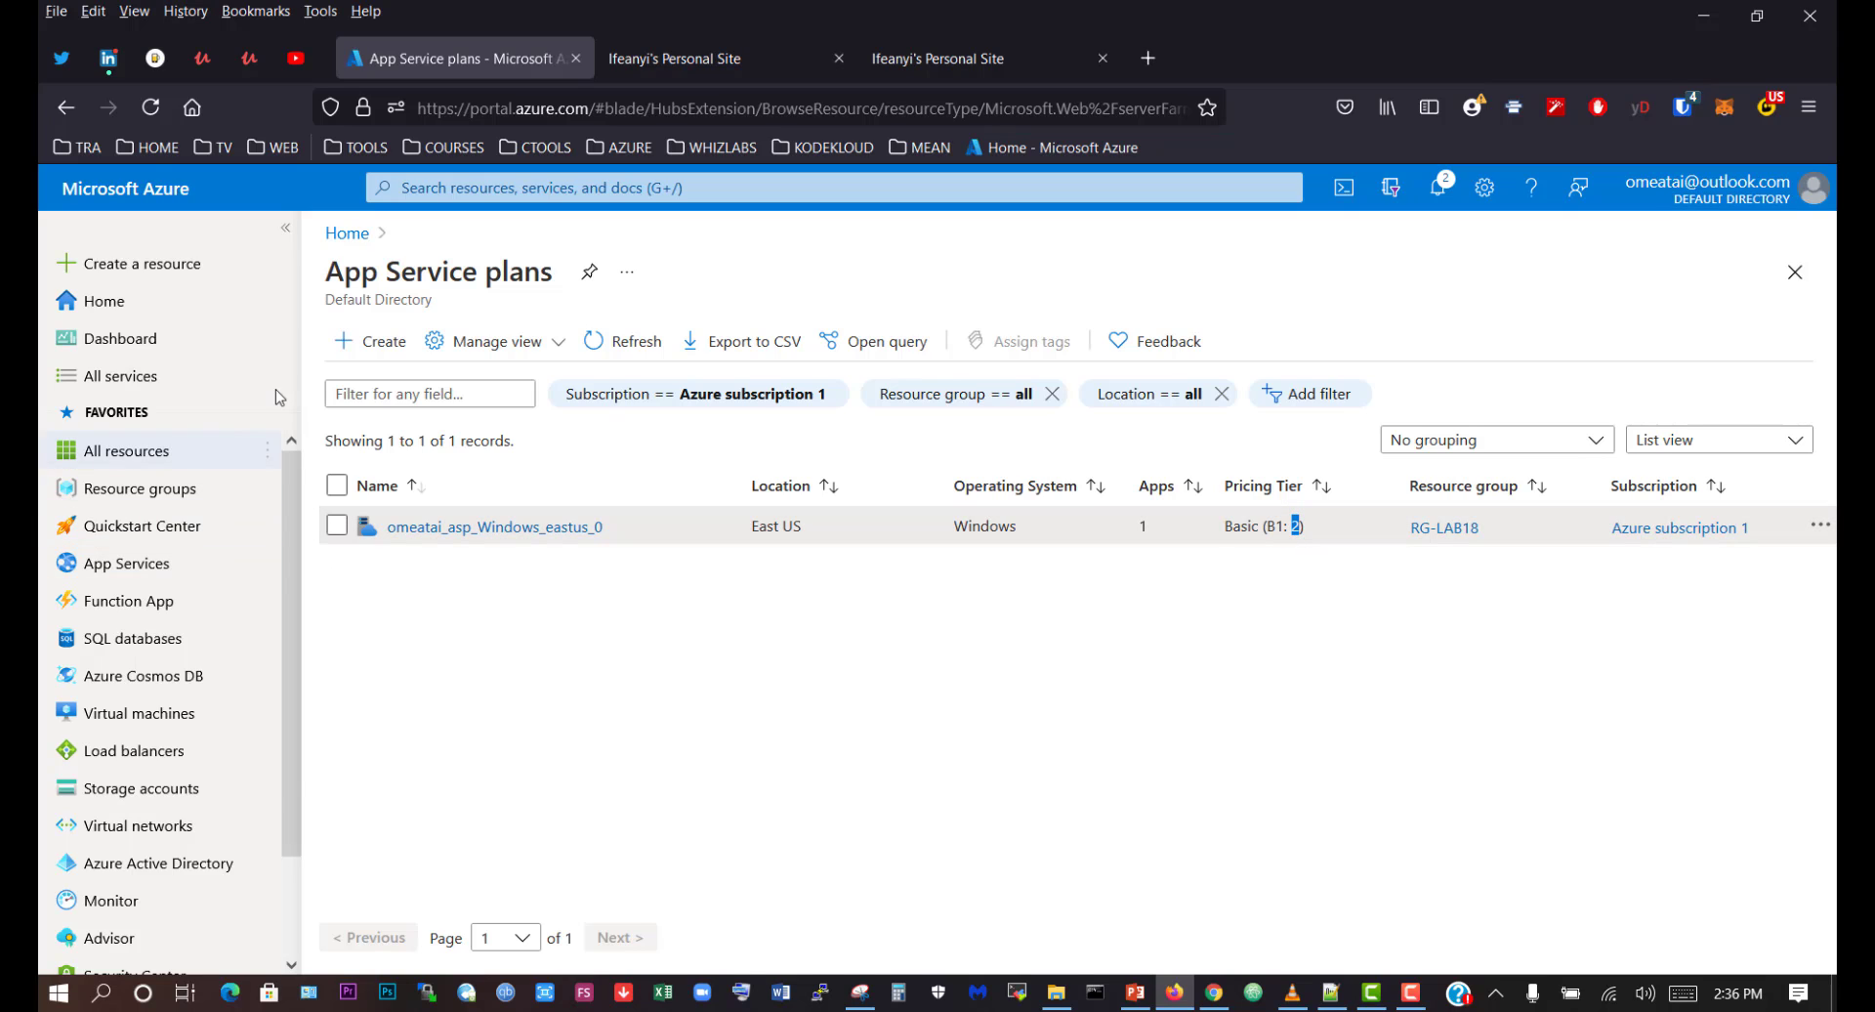
# - Go from the App Service plans list to the list of App Services
pyautogui.click(375, 341)
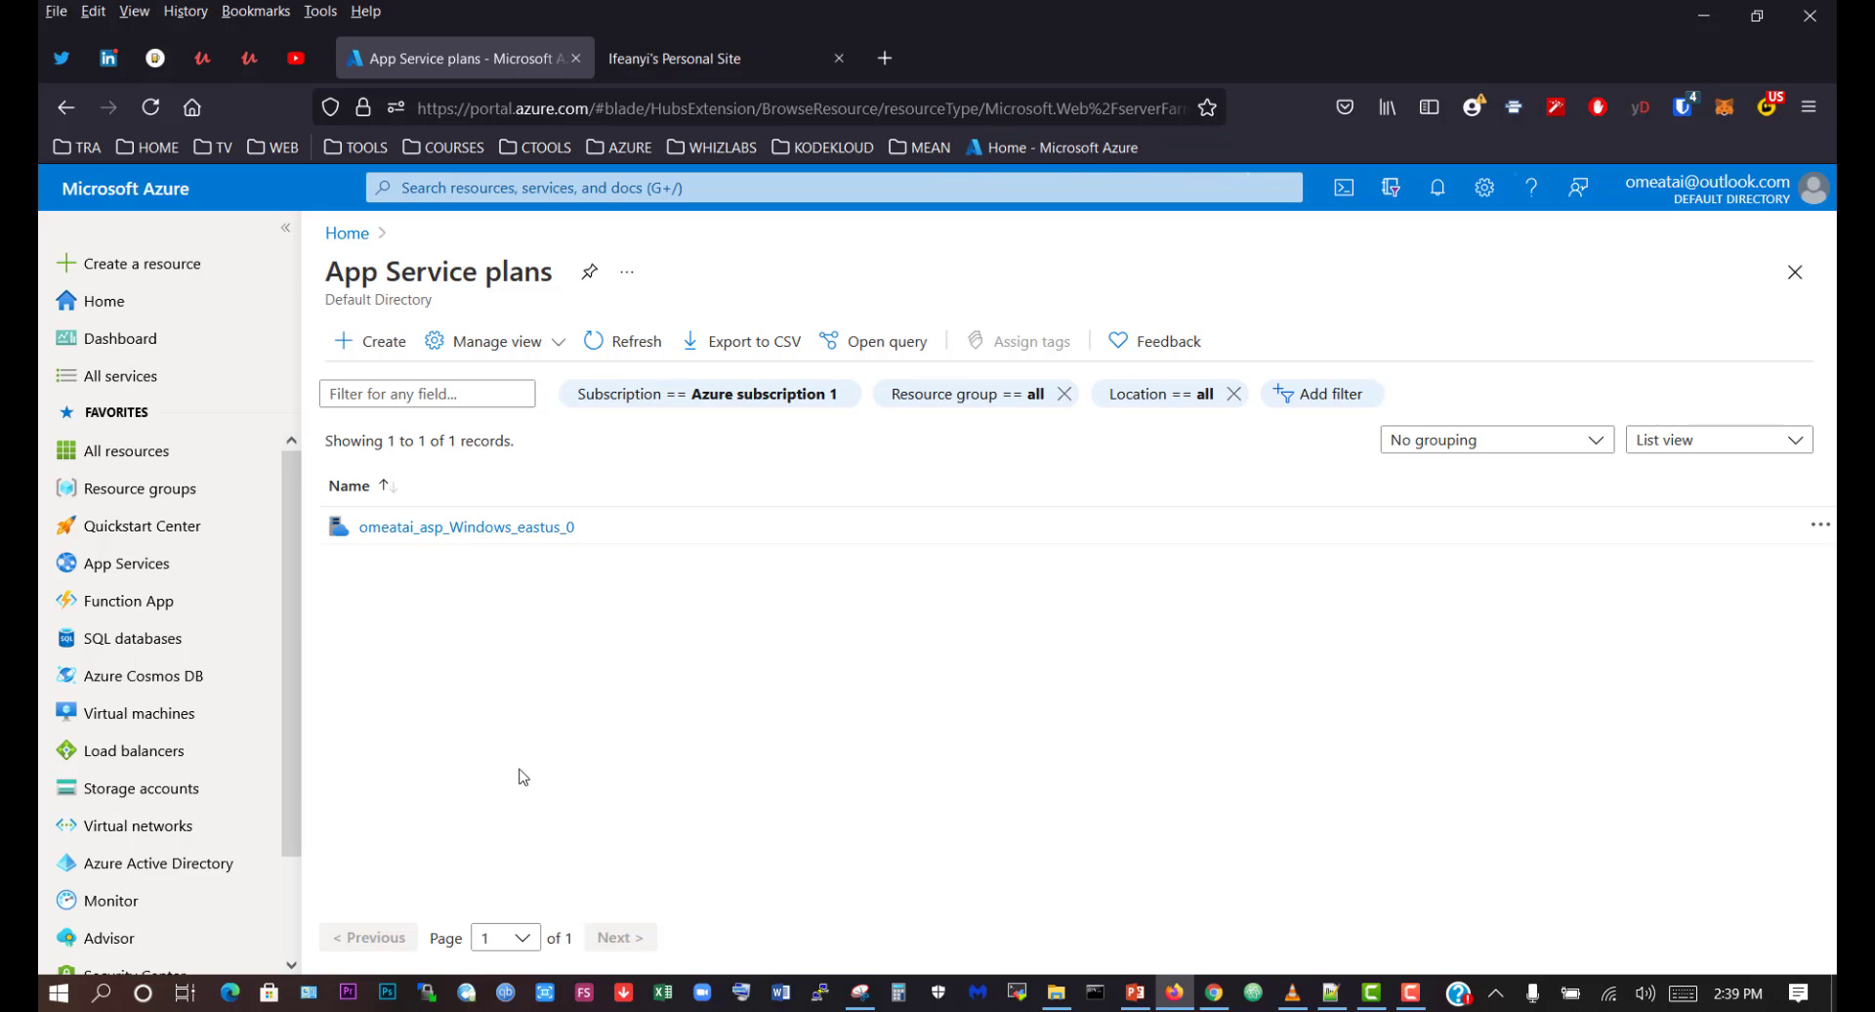
pyautogui.click(209, 552)
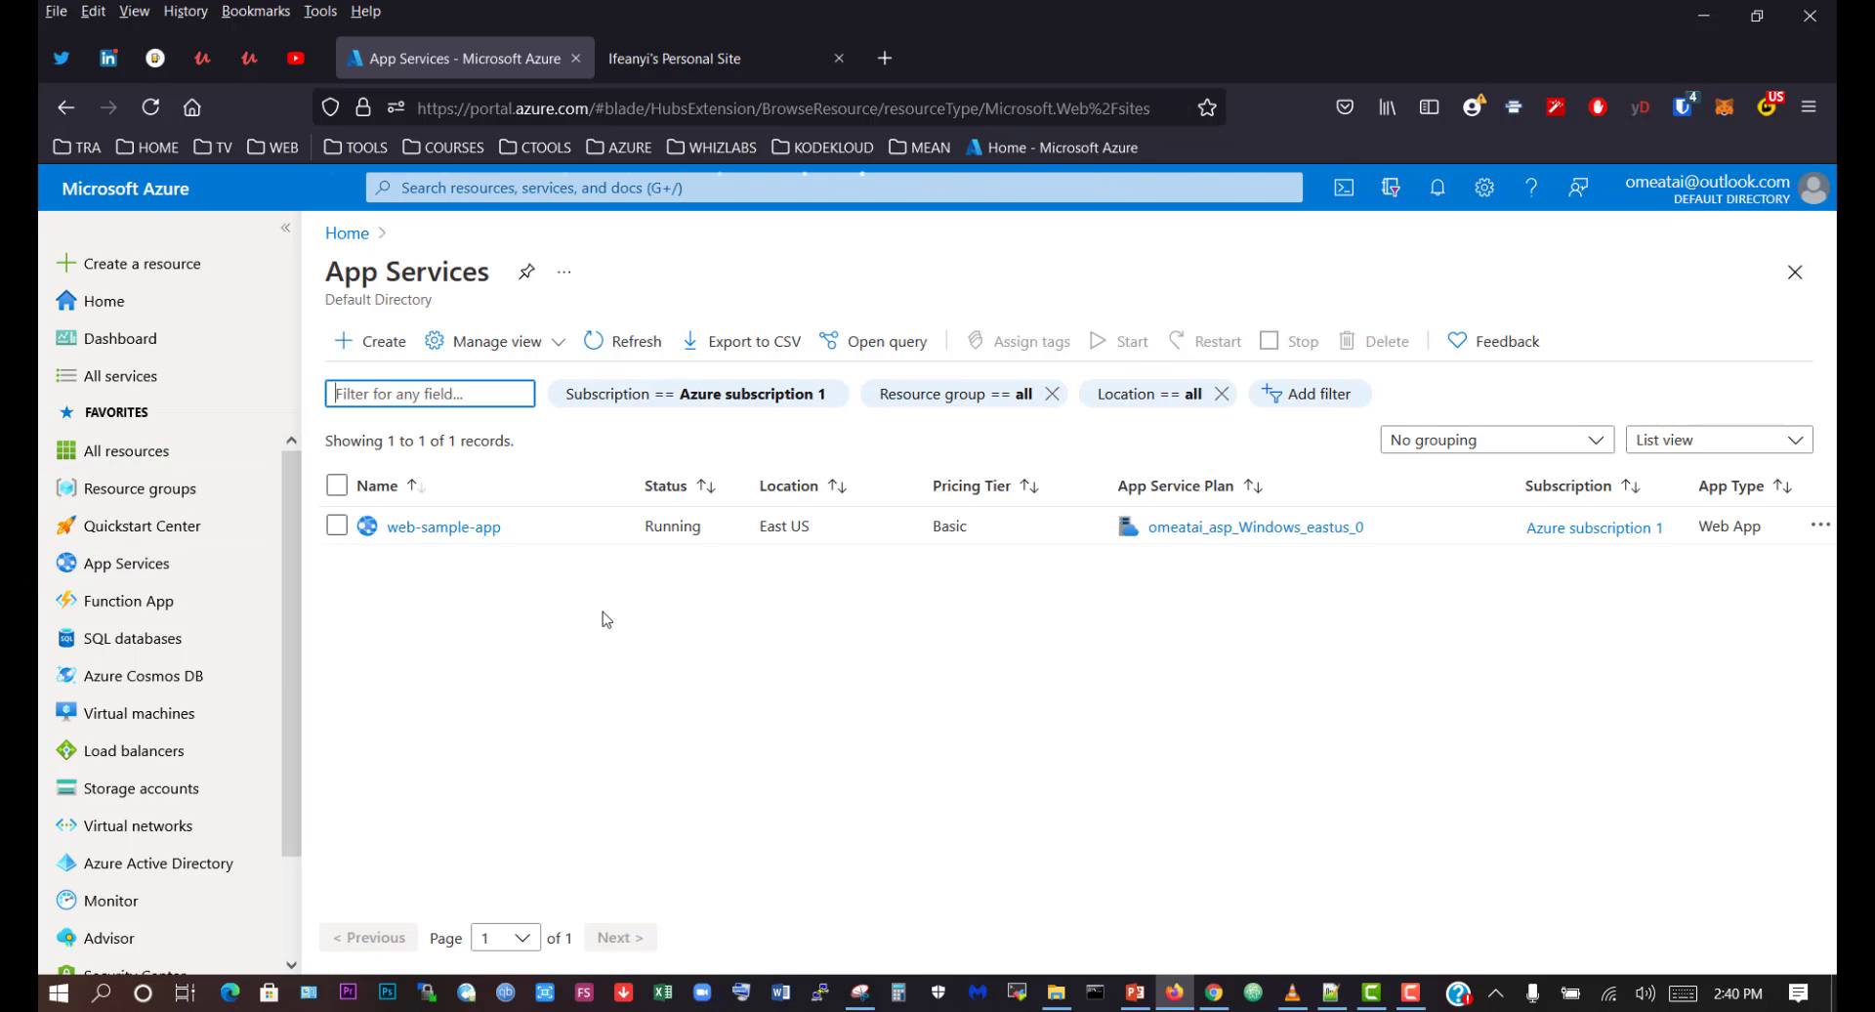